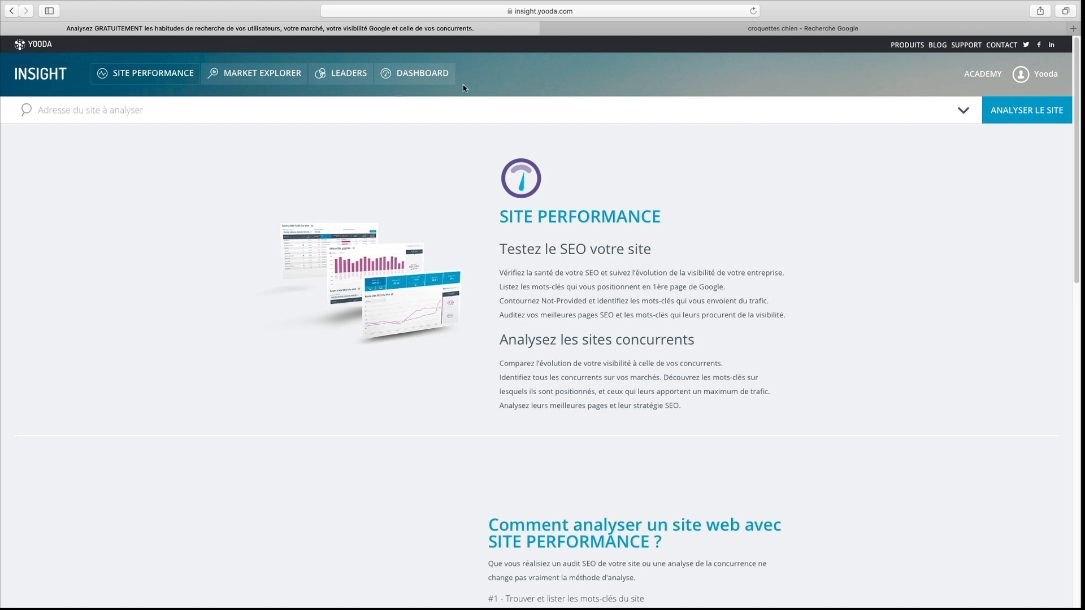
- Explore searches related to "croquette chien" in Market Explorer and sort the expressions by Google searches, highest first
left_click(271, 80)
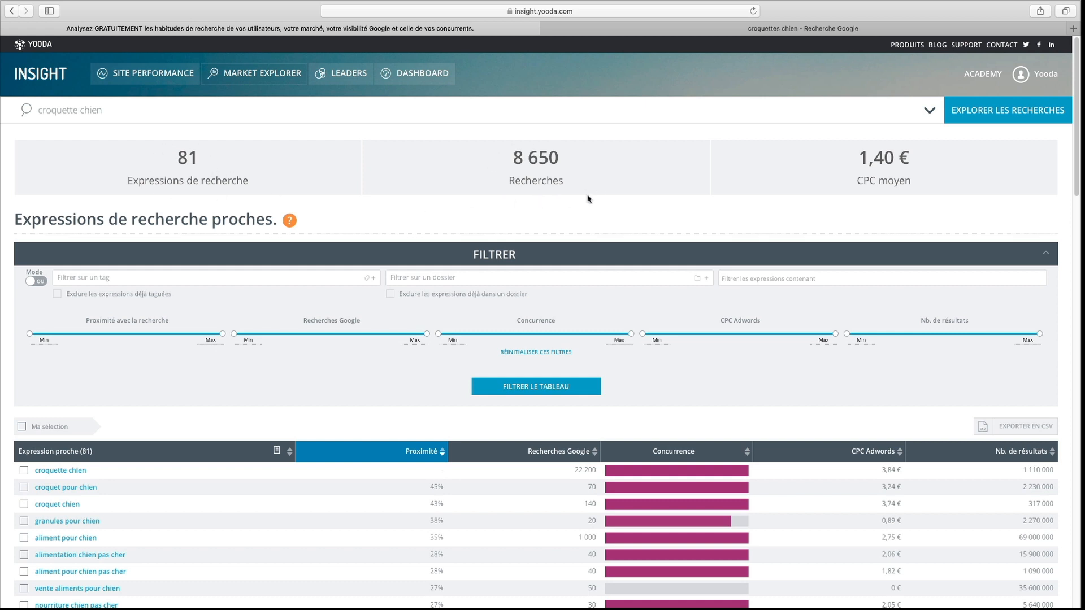
scroll(270, 379, "down", 1)
scroll(273, 379, "down", 5)
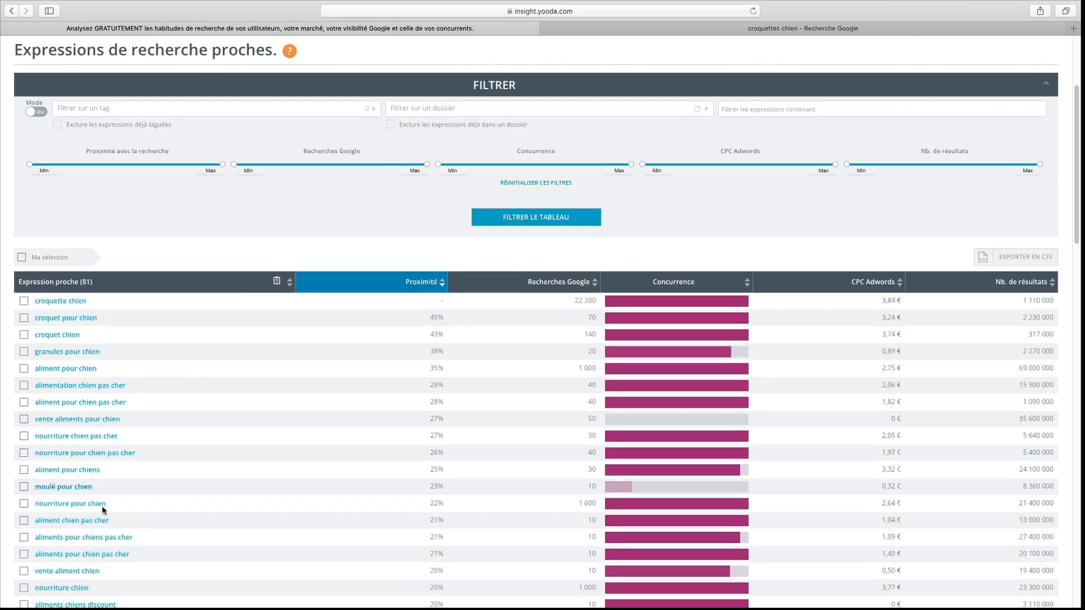
left_click(563, 291)
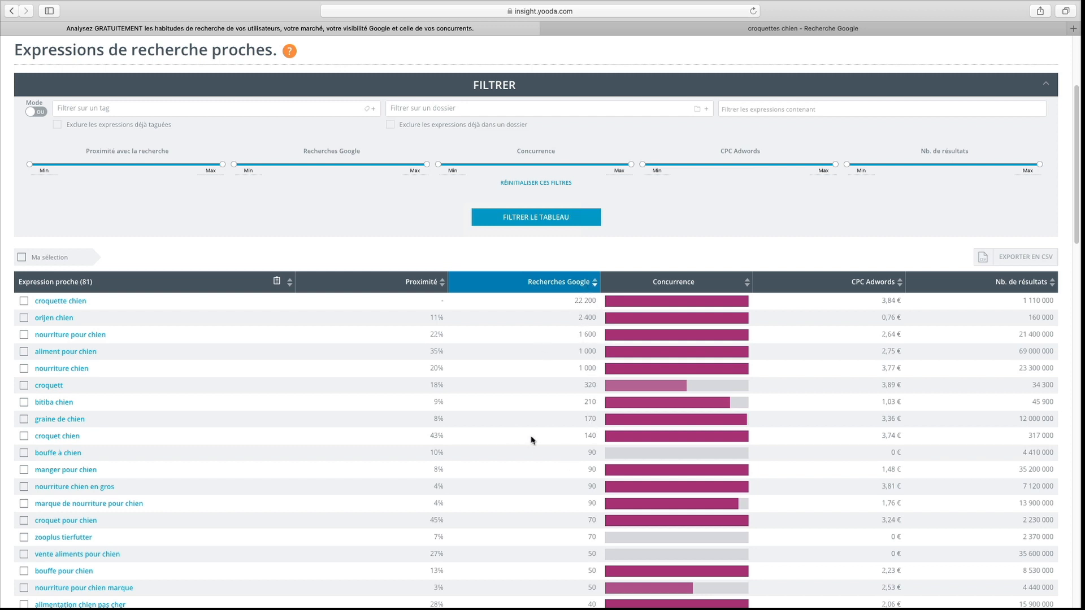
- Tick the expressions croquette chien, aliment pour chien, nourriture chien and croquett, and clear the whole selection
left_click(24, 301)
left_click(24, 352)
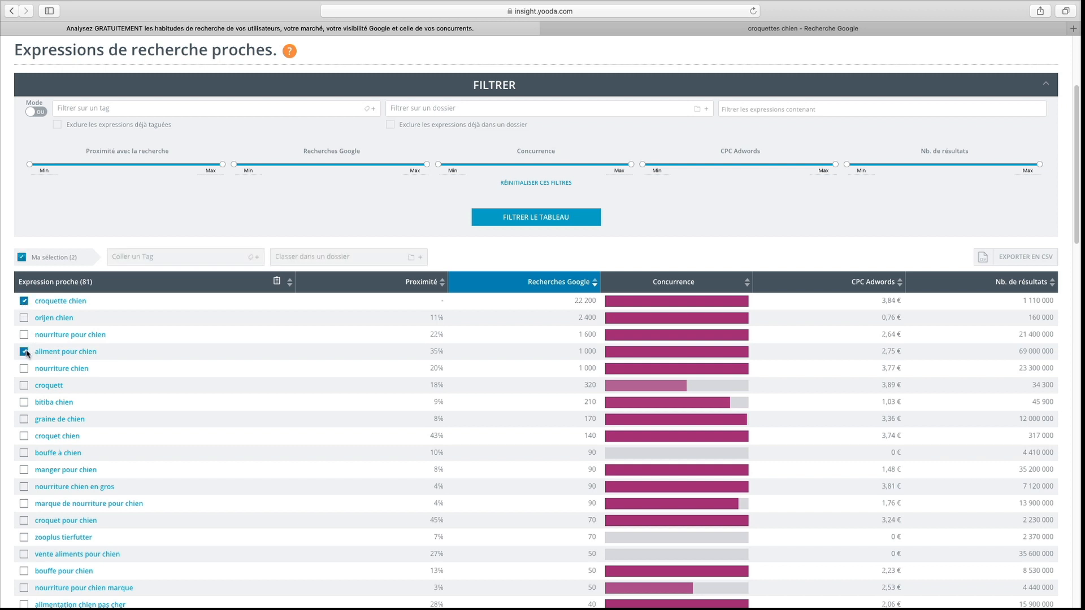
left_click(24, 369)
left_click(23, 386)
left_click(22, 257)
- Filter the related expressions table to exclude every expression containing "croquette"
scroll(57, 333, "up", 3)
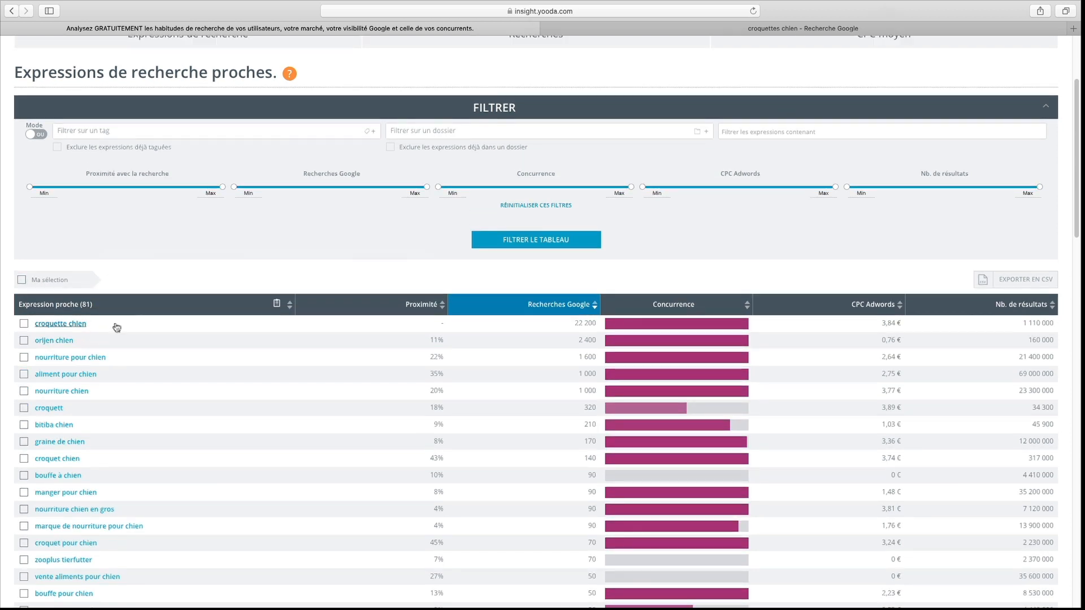
scroll(298, 319, "up", 3)
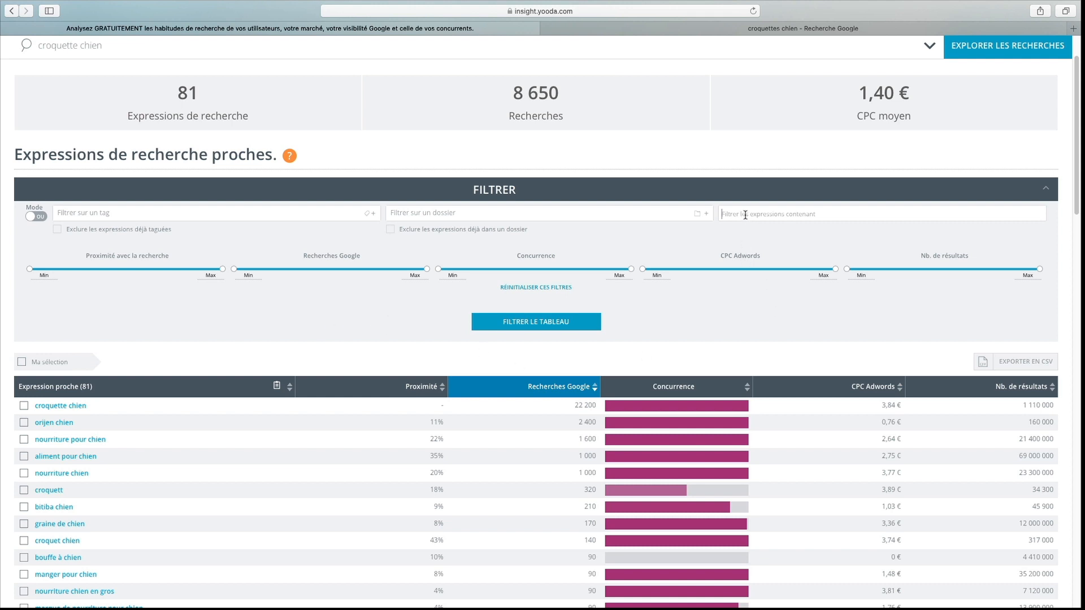
left_click(773, 219)
type("croquette")
key("Return")
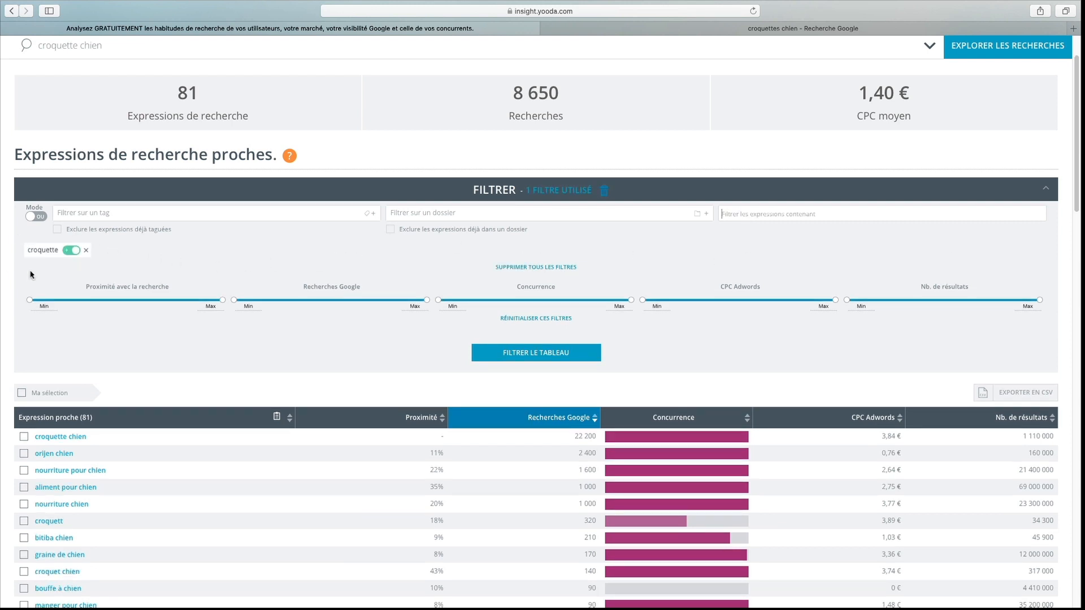
left_click(72, 254)
left_click(552, 354)
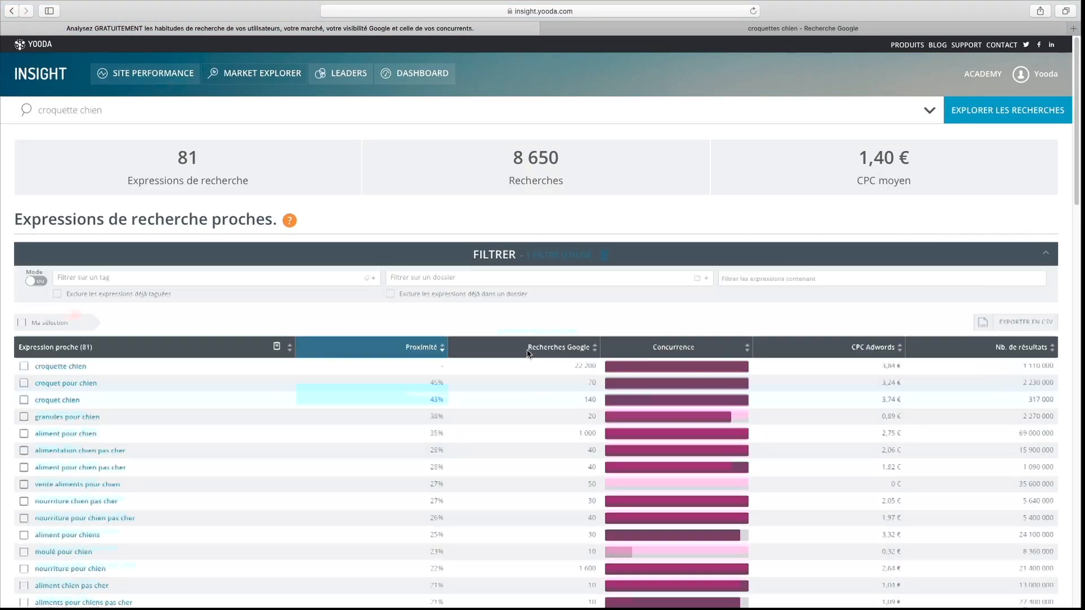
scroll(375, 317, "down", 5)
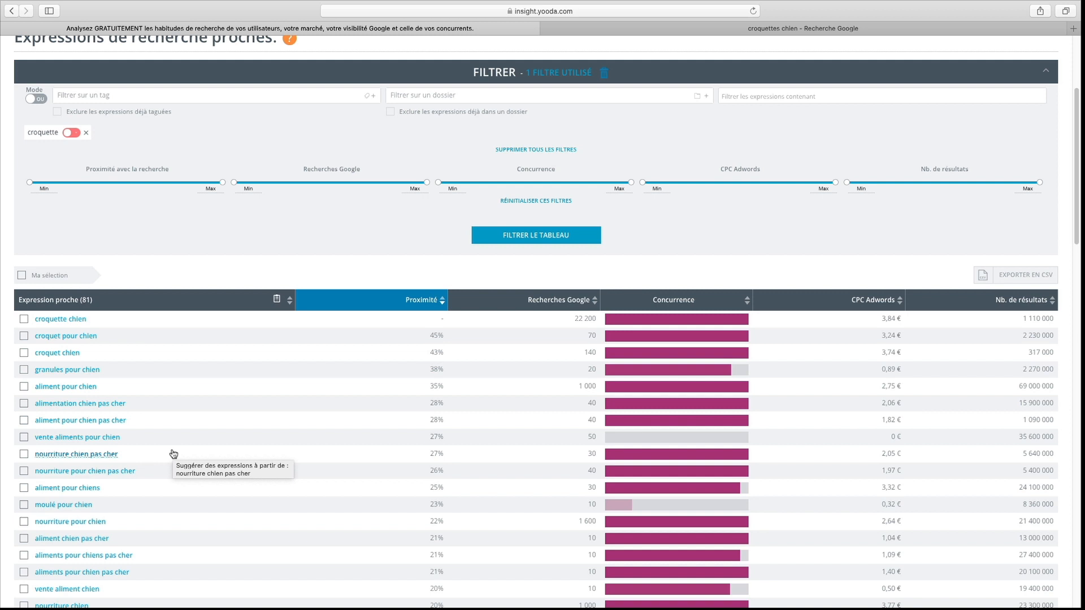
- Open the Leaders ranking for "croquette chien" and analyse the top-ranked site, croquetteland.com, in Site Performance
scroll(459, 415, "up", 3)
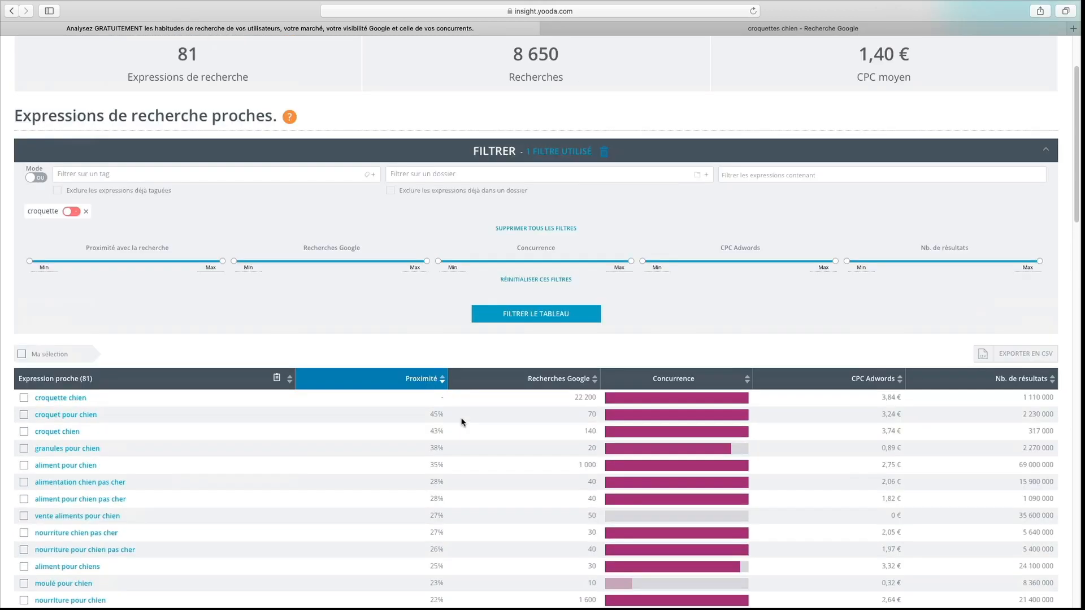
scroll(461, 421, "up", 3)
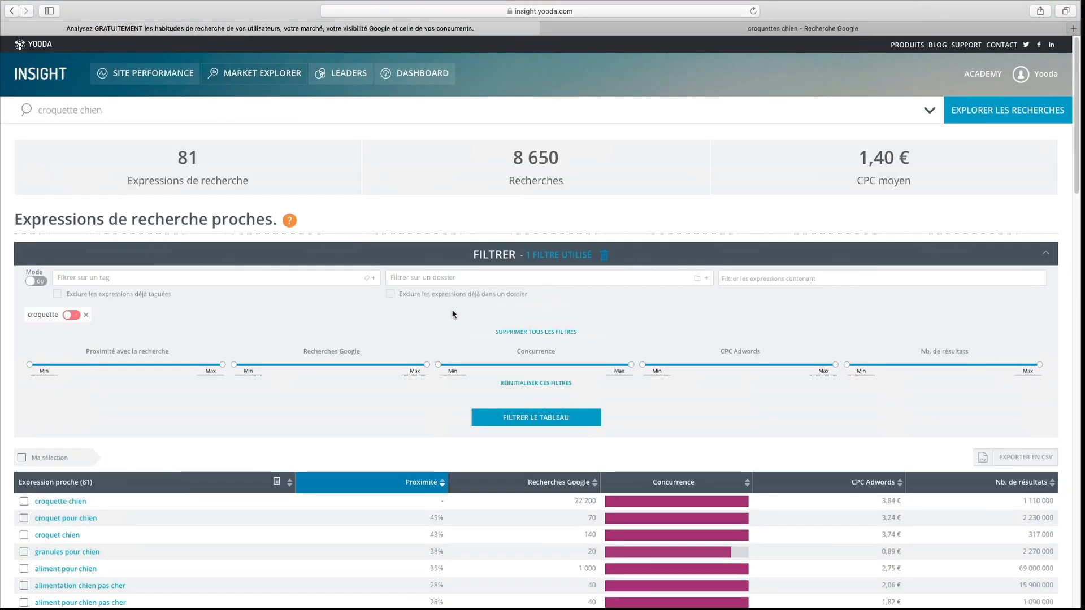
left_click(346, 79)
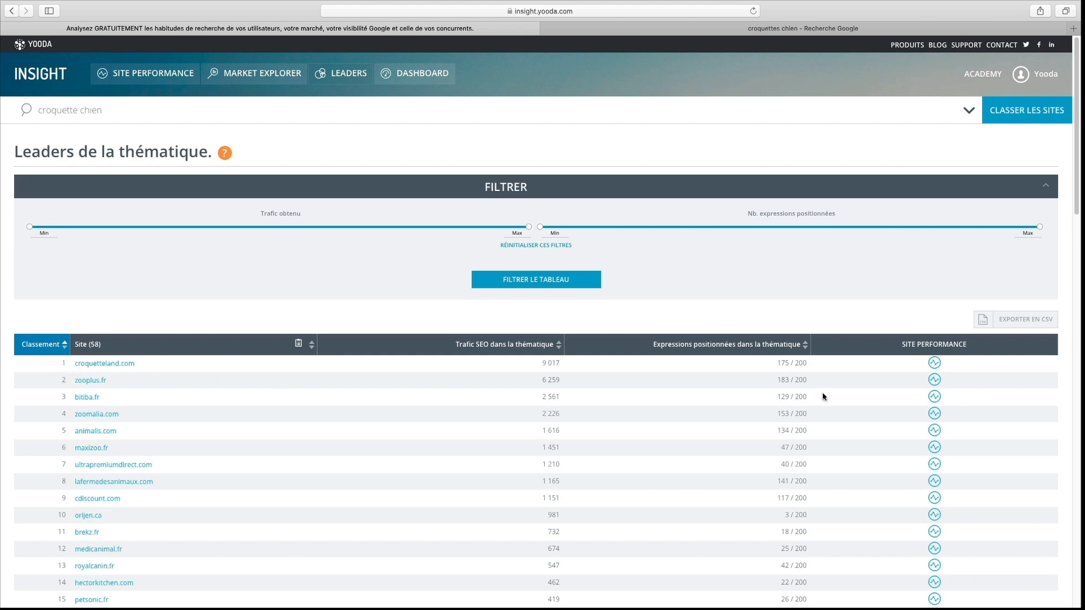
left_click(935, 364)
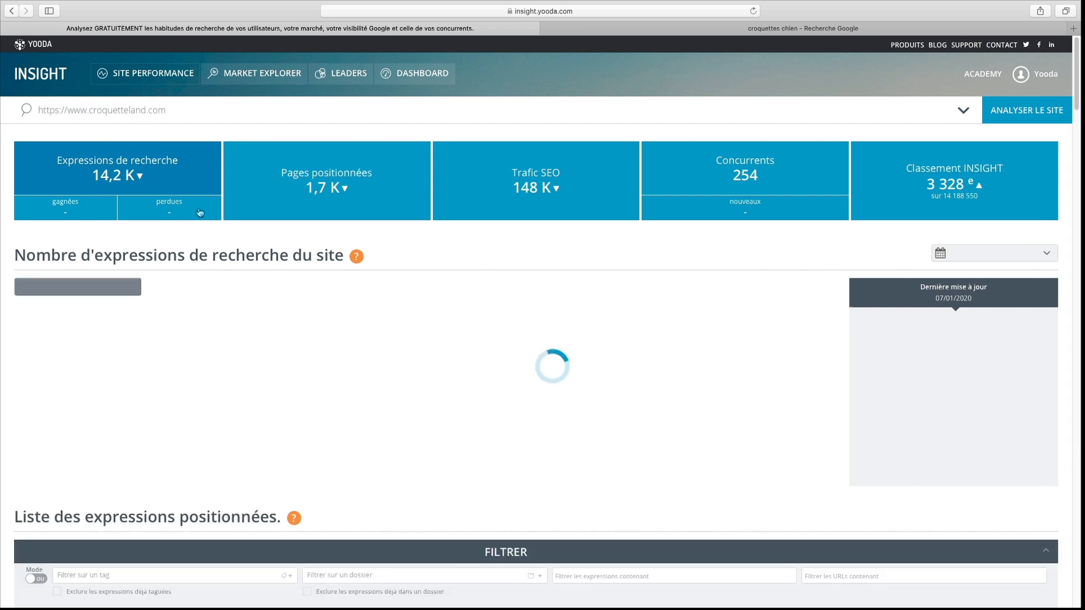
- Tick "croquette pour chien" and "croquette chat" in croquetteland.com's list of positioned expressions
scroll(289, 327, "down", 10)
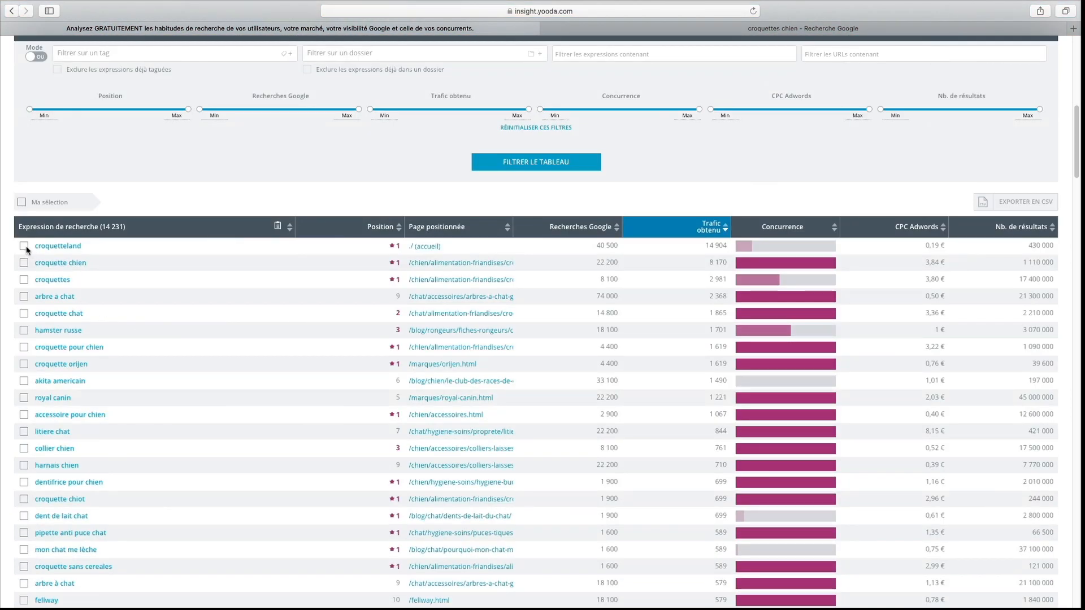
left_click(24, 347)
left_click(24, 313)
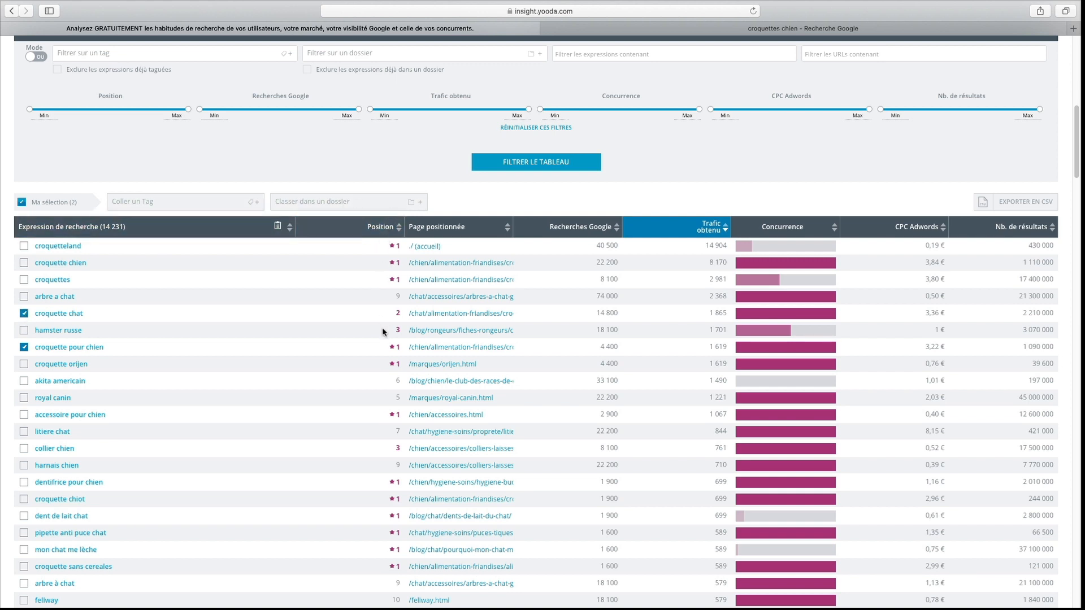
scroll(382, 327, "up", 3)
scroll(386, 337, "up", 6)
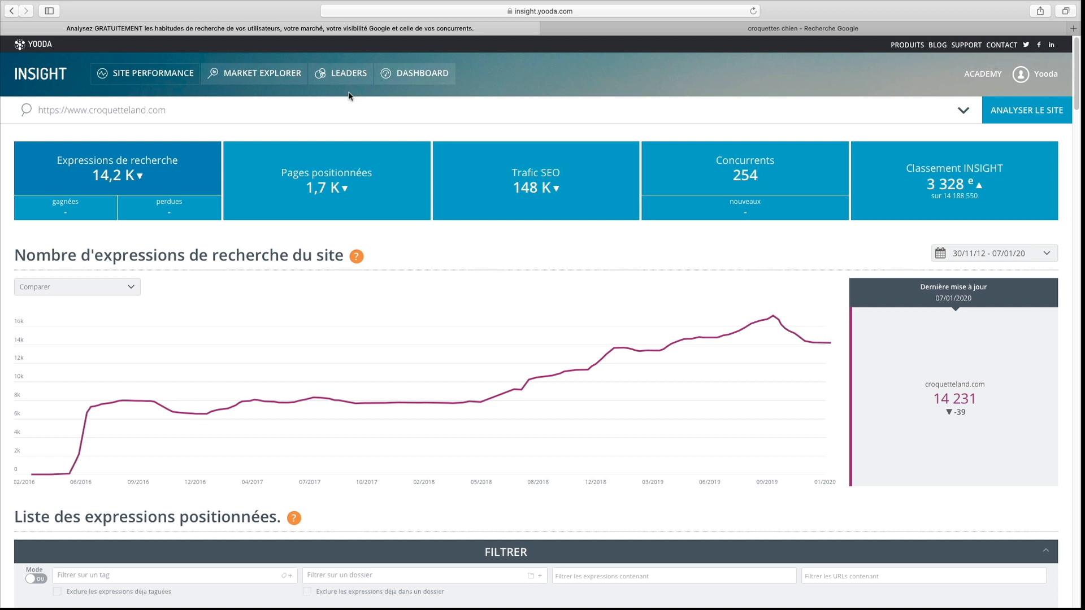
- Switch to the Google results for "croquettes chien" and highlight the zoomalia.com address in the first organic result
left_click(728, 29)
left_click_drag(186, 61, 96, 64)
left_click(517, 67)
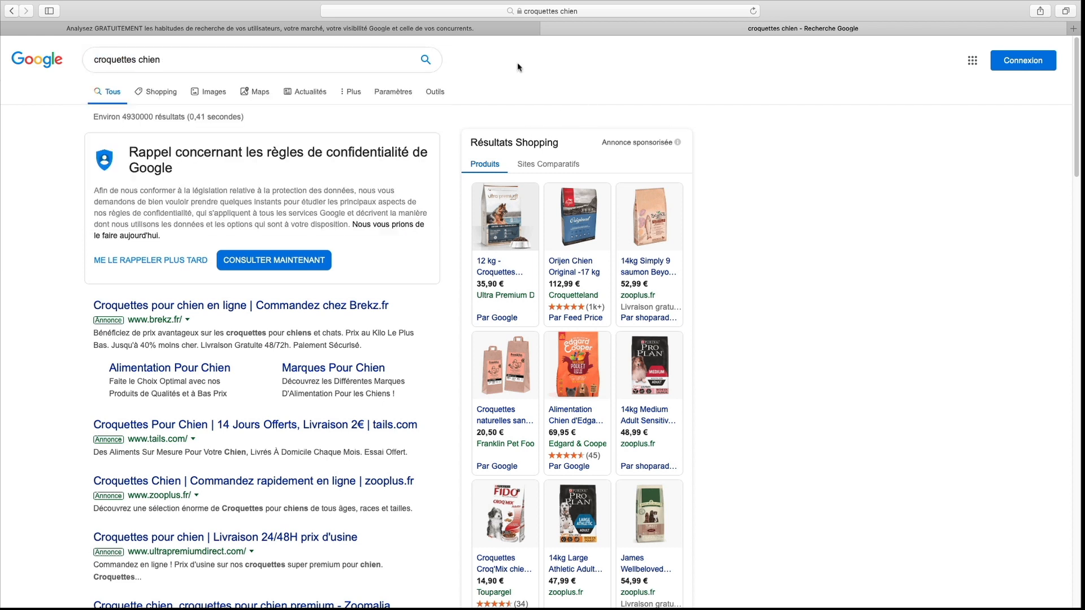
scroll(370, 165, "down", 6)
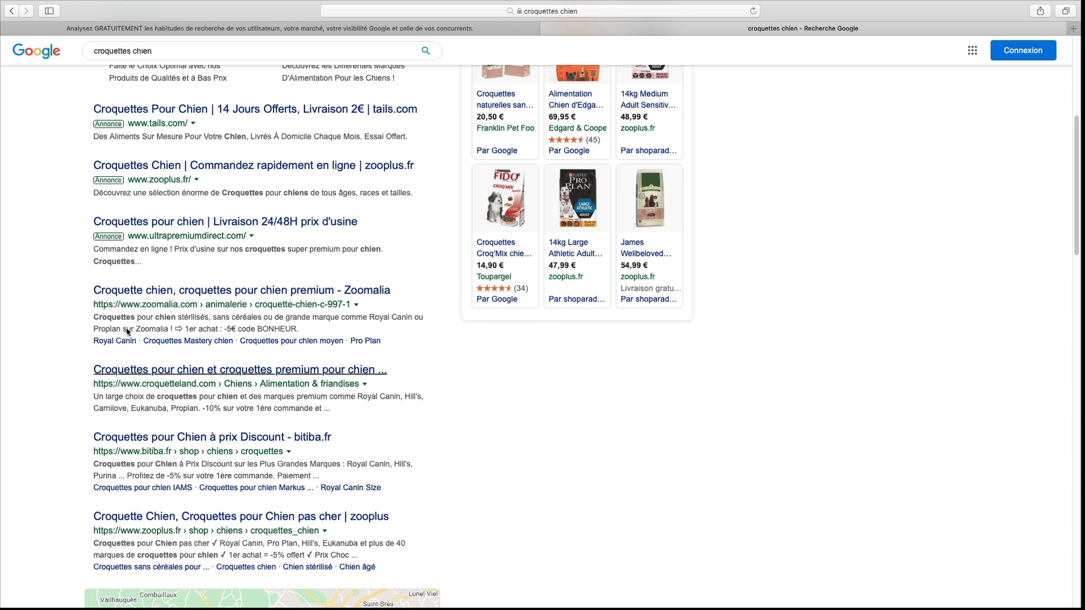
left_click_drag(90, 310, 201, 310)
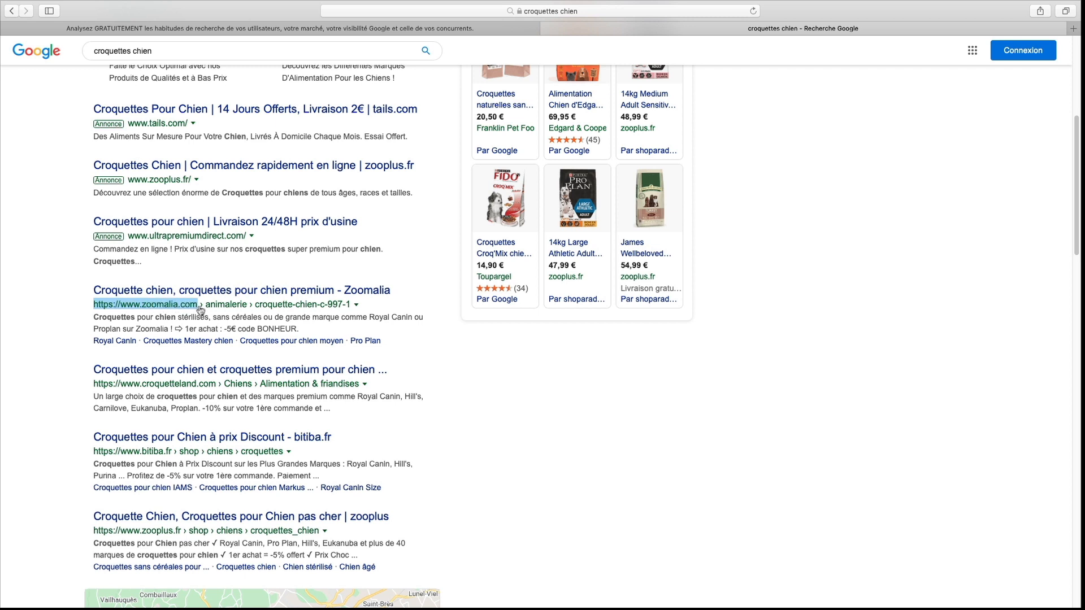
- Return to the croquetteland.com analysis and filter its positioned expressions to pages whose URL contains "alimentation"
key("ctrl+shift+Tab")
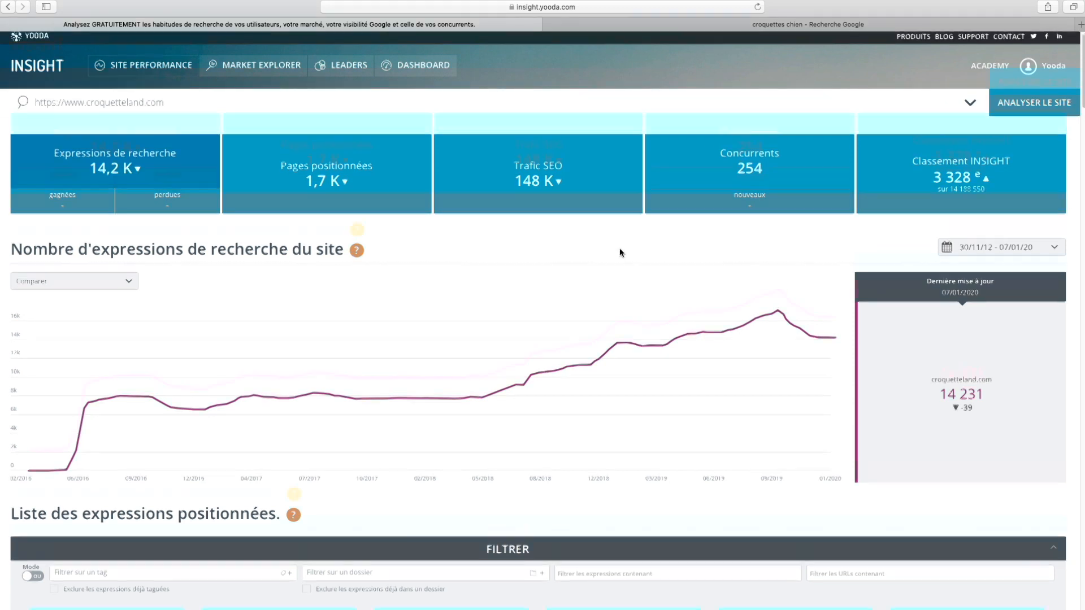
scroll(620, 249, "down", 3)
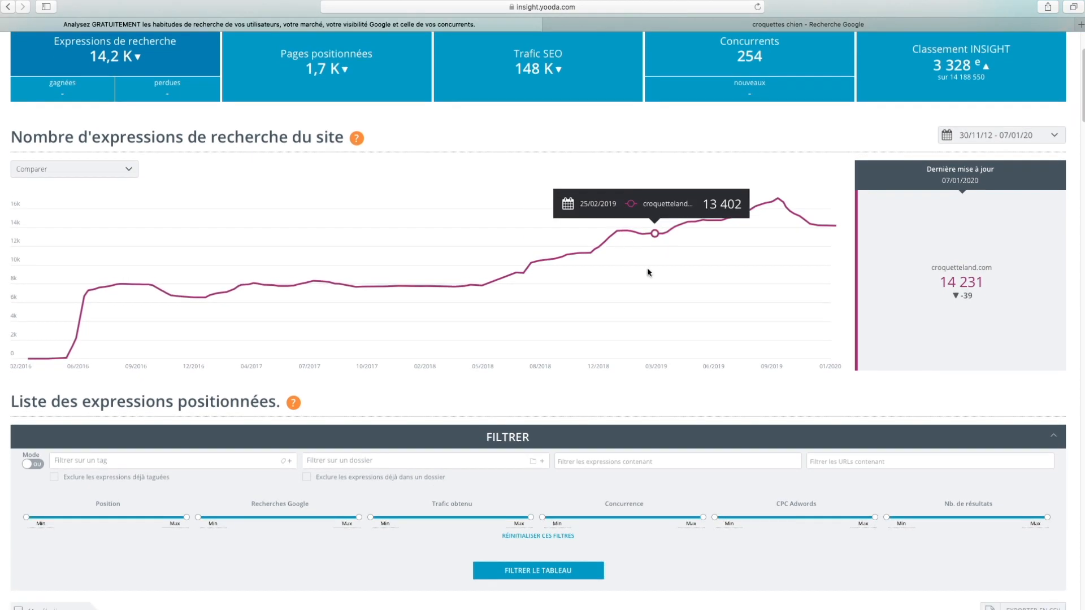
scroll(646, 267, "down", 1)
scroll(628, 293, "up", 1)
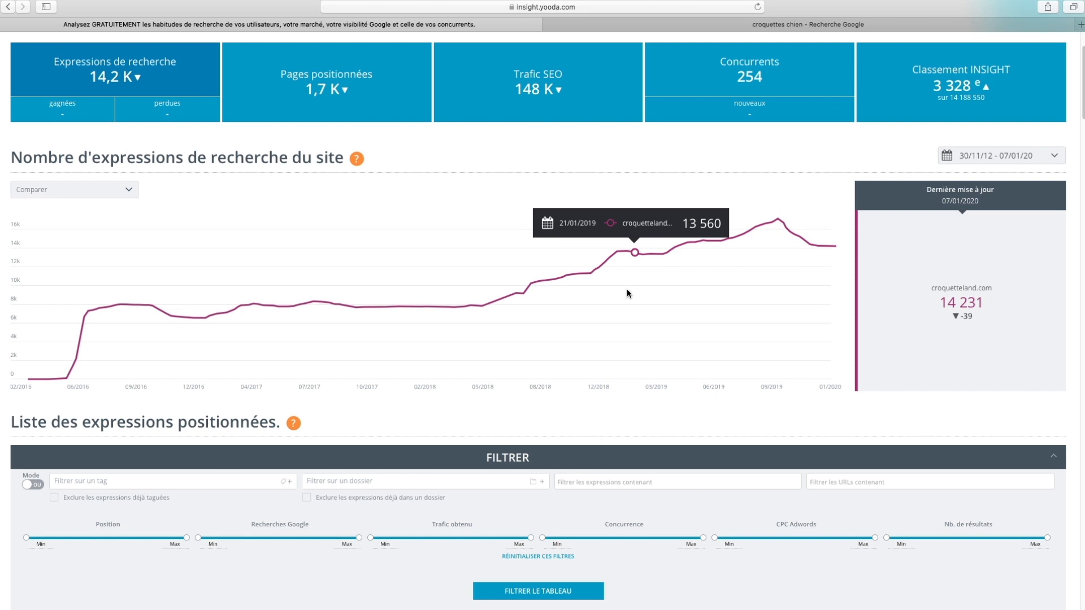
scroll(661, 395, "down", 1)
scroll(663, 429, "down", 3)
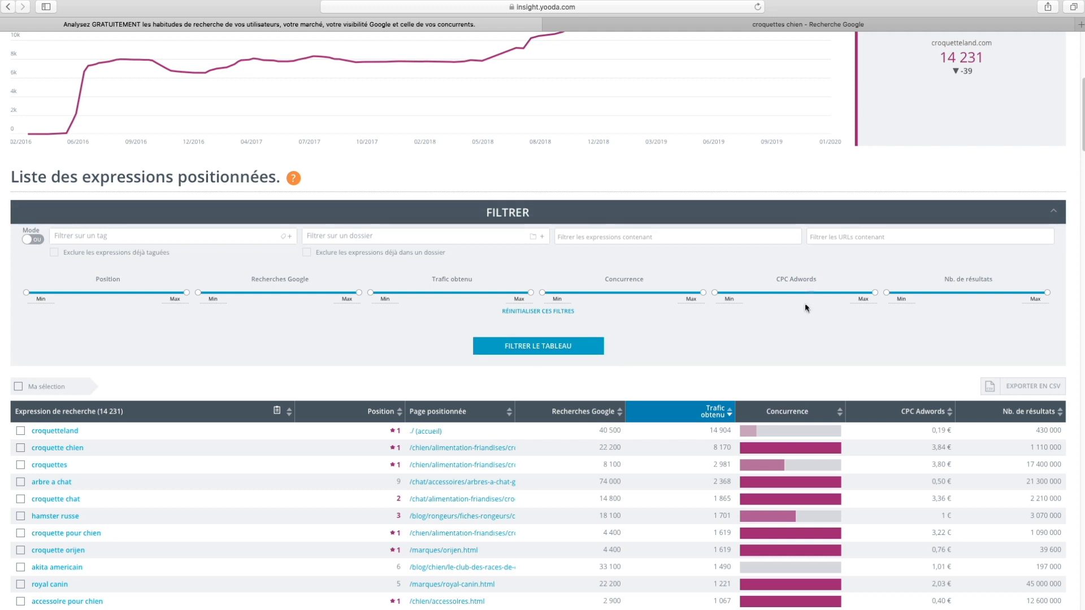
left_click(815, 240)
type("alimentation")
key("Return")
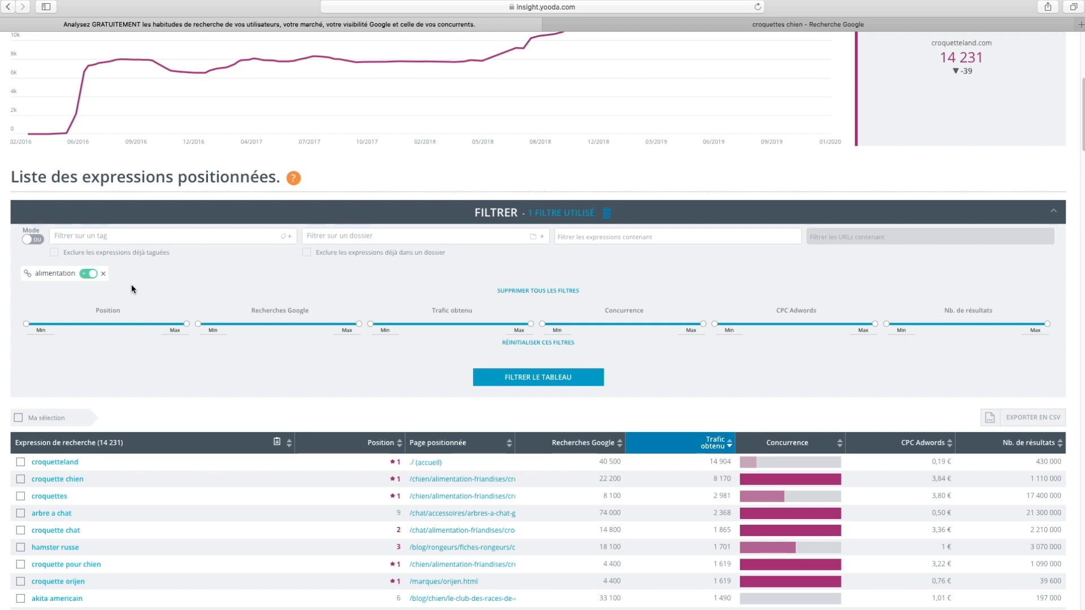
left_click(541, 378)
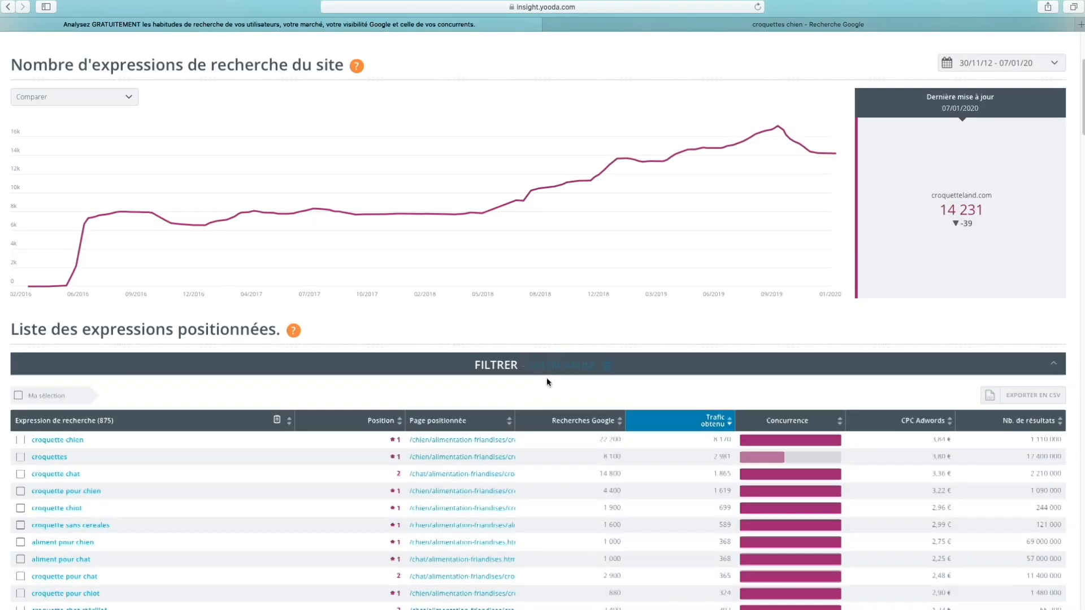
- Tick croquette chien, croquettes, croquette chat and croquette pour chien in the filtered expressions list
scroll(550, 371, "down", 5)
scroll(550, 370, "down", 2)
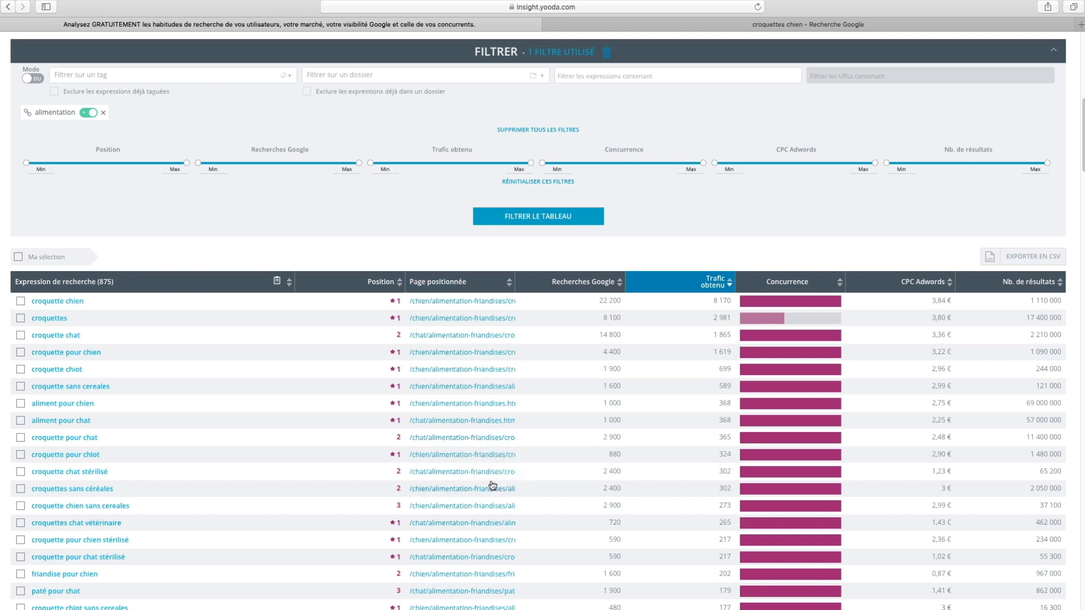
scroll(466, 478, "down", 1)
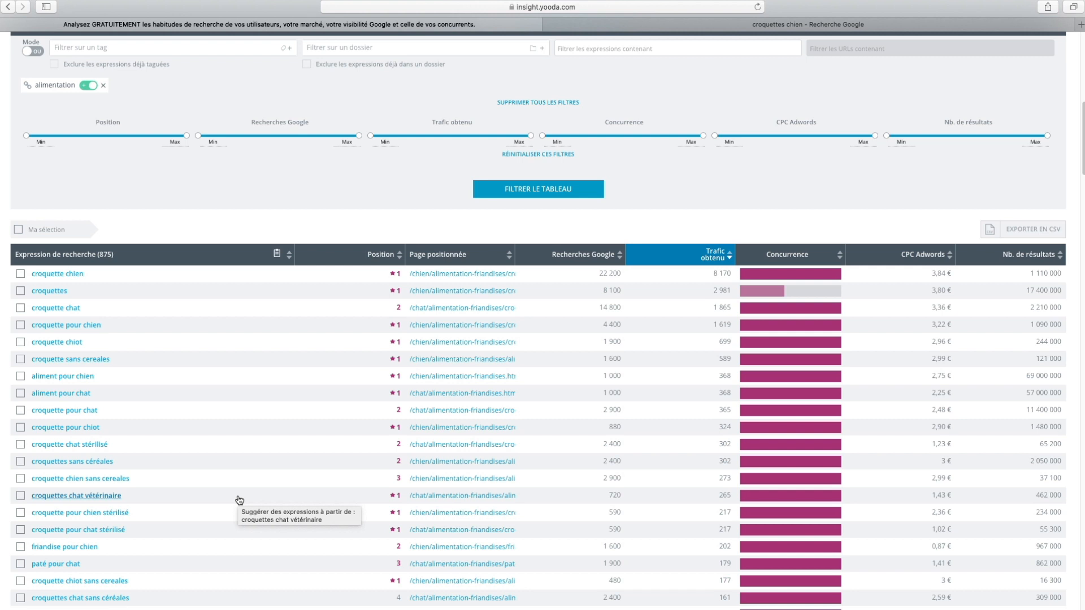
left_click(21, 275)
left_click(20, 291)
left_click(20, 307)
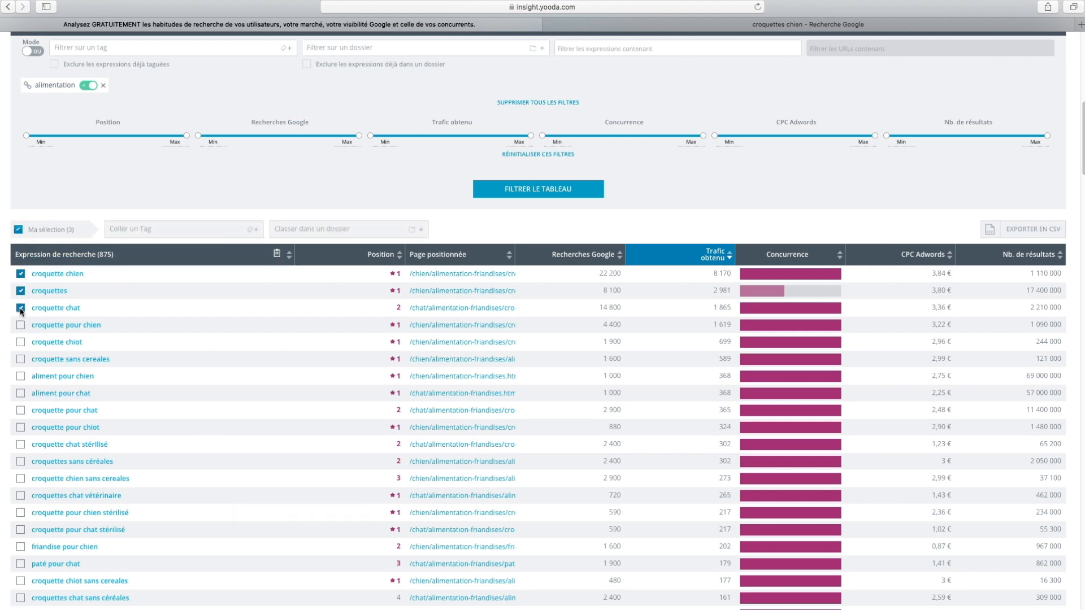
left_click(20, 325)
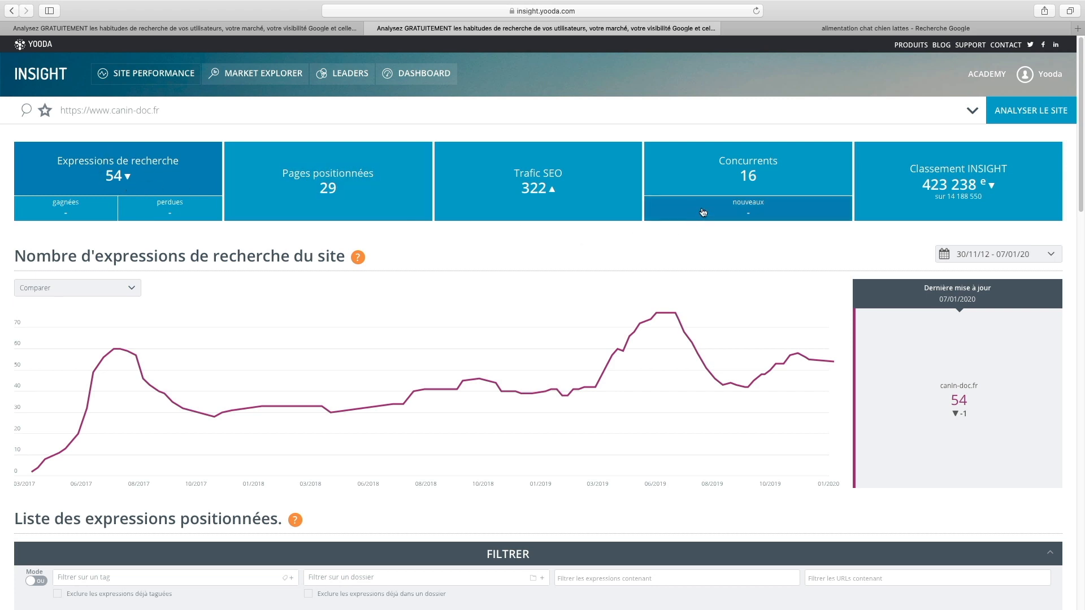
- Open the competitors report for canin-doc.fr and examine the list of competing sites and their rivalry levels
left_click(735, 181)
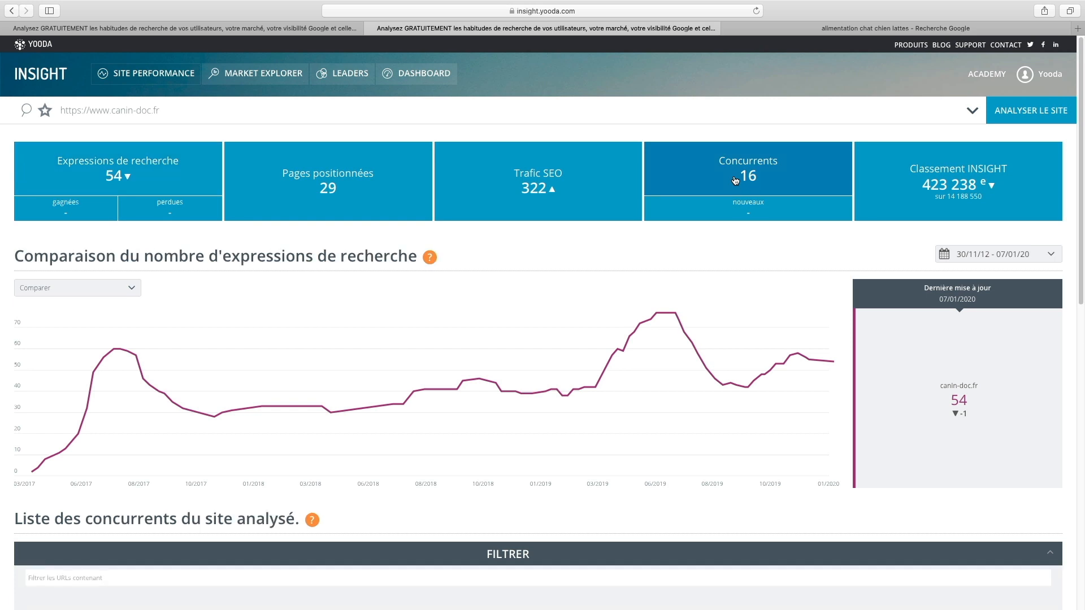
scroll(574, 255, "down", 10)
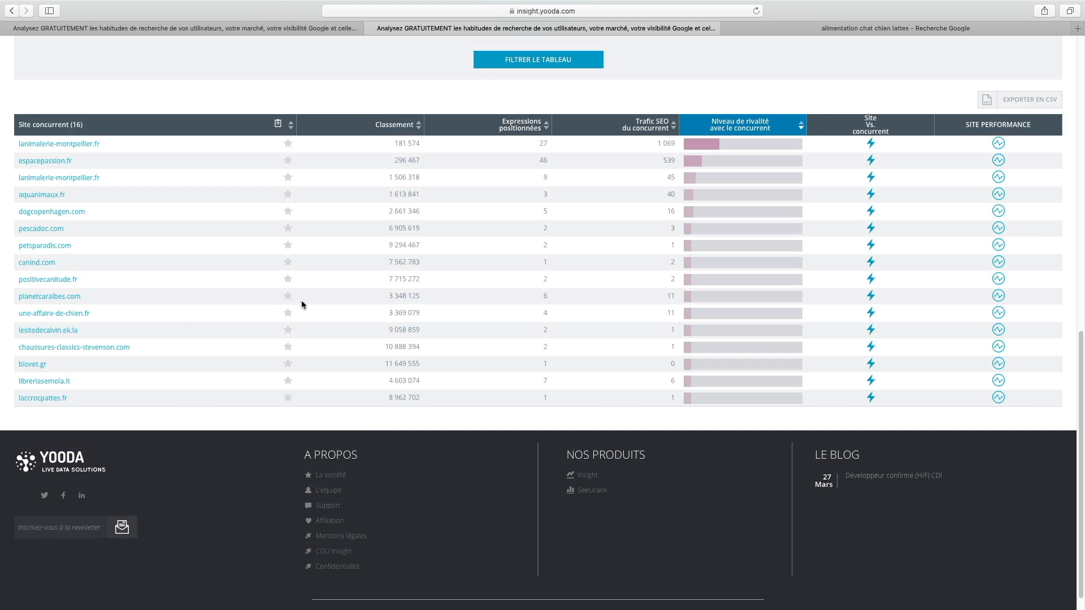
scroll(449, 326, "up", 1)
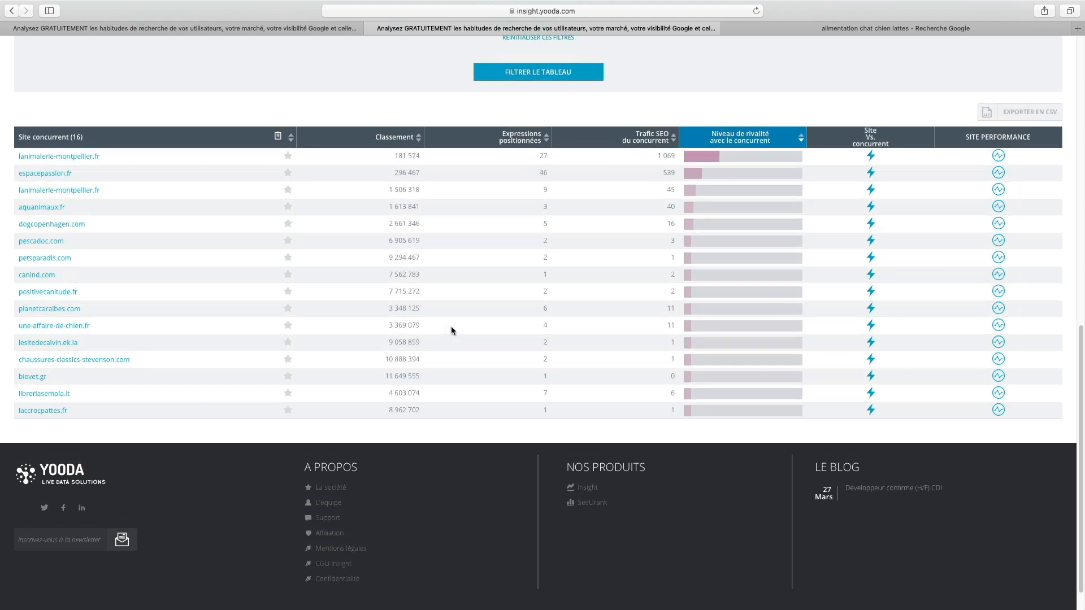
scroll(452, 326, "up", 5)
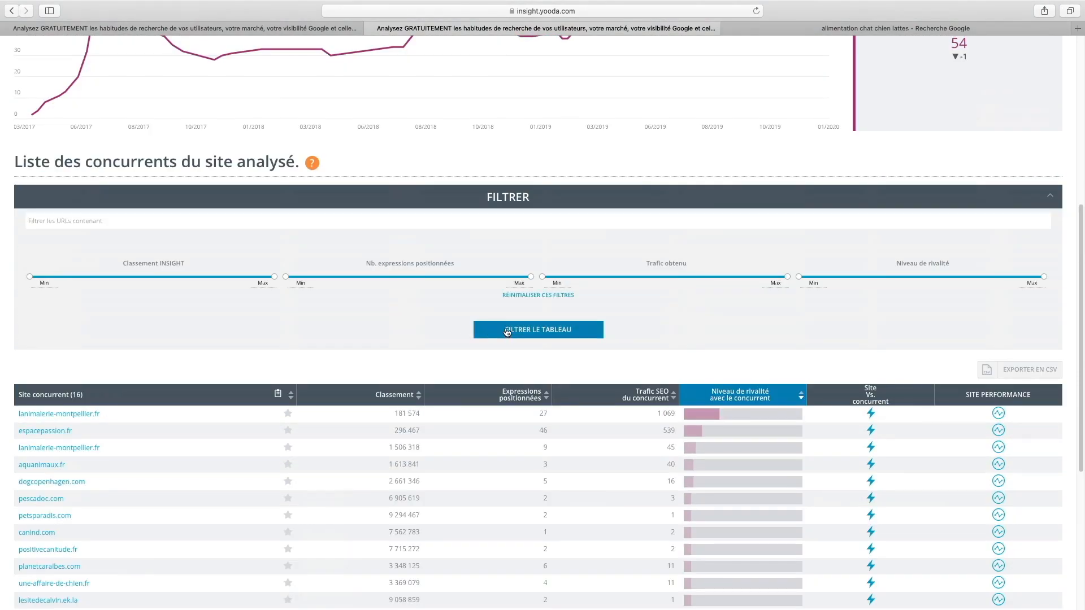
scroll(507, 332, "up", 7)
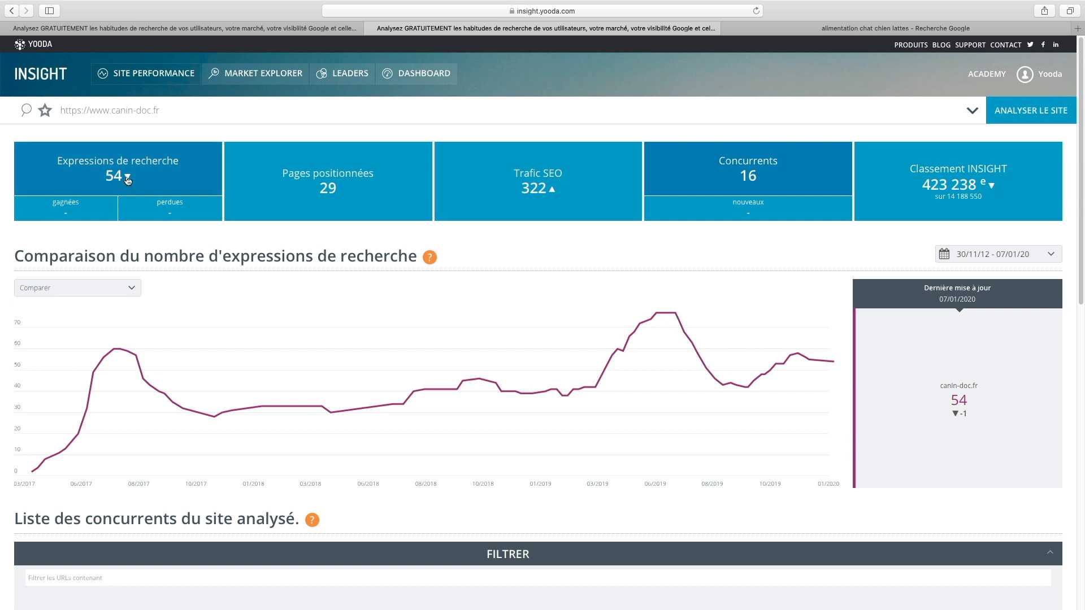
- Open the list of positioned search expressions for canin-doc.fr
scroll(253, 259, "down", 6)
scroll(254, 258, "up", 6)
left_click(171, 149)
scroll(263, 178, "down", 8)
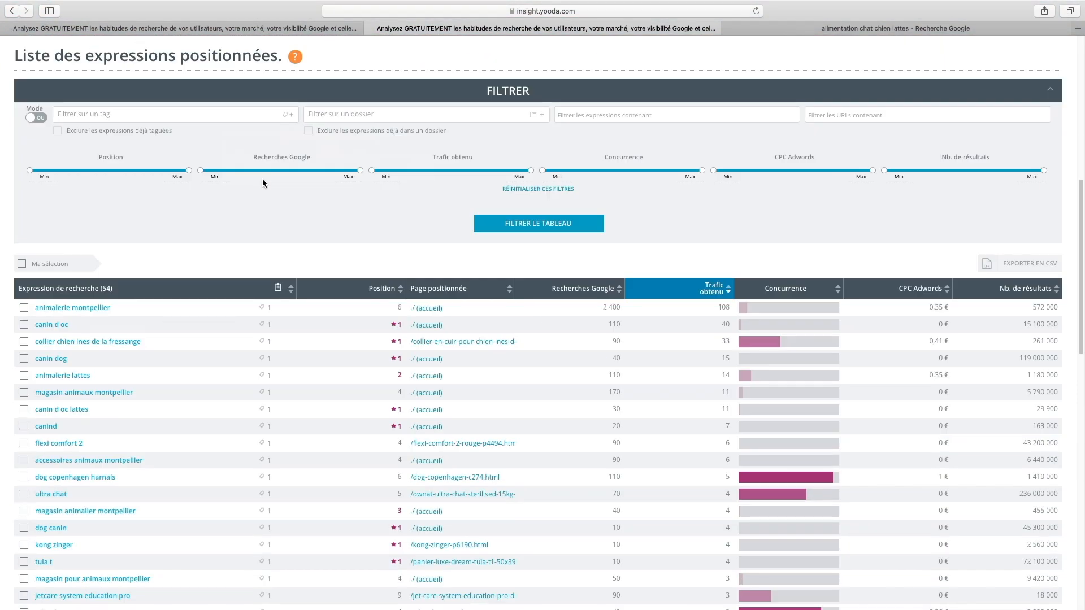
- Select all of canin-doc.fr's positioned expressions and tick the Mes MC tag for them, leaving the tag list without applying it
left_click(22, 264)
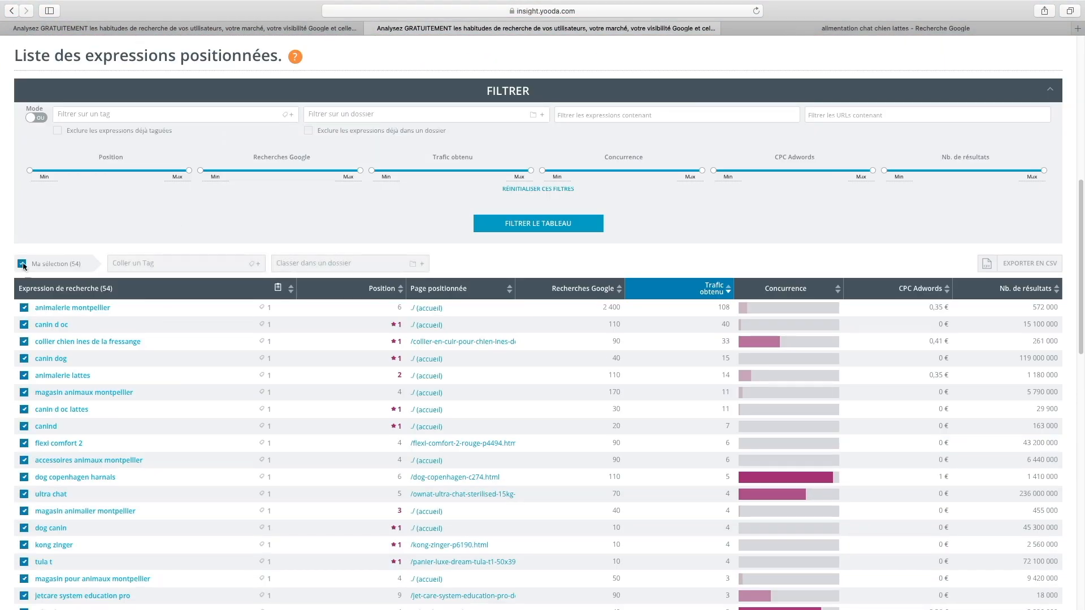
left_click(207, 270)
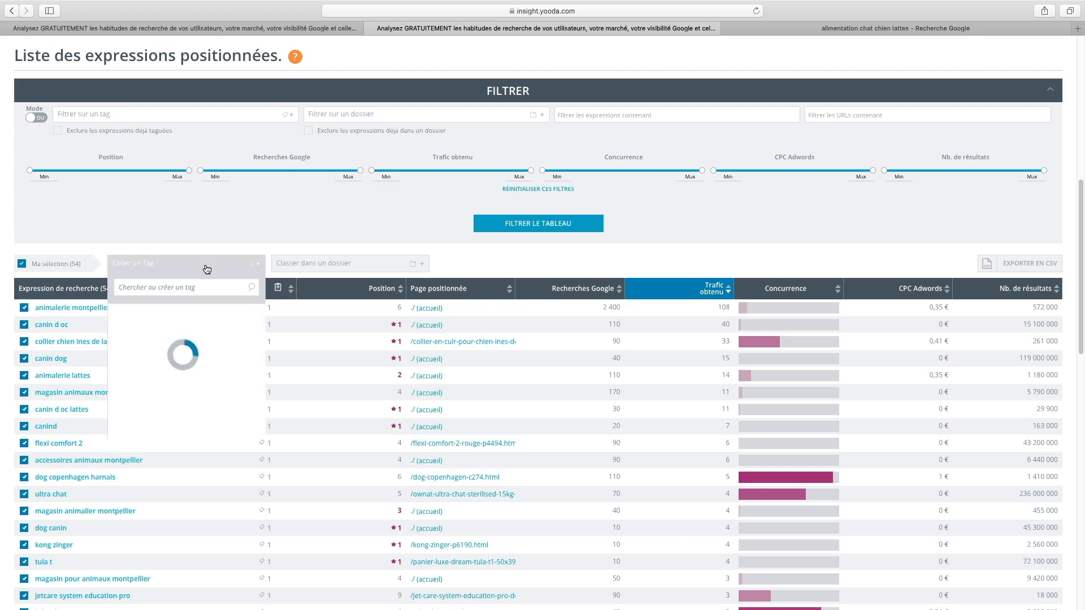
left_click_drag(262, 347, 263, 394)
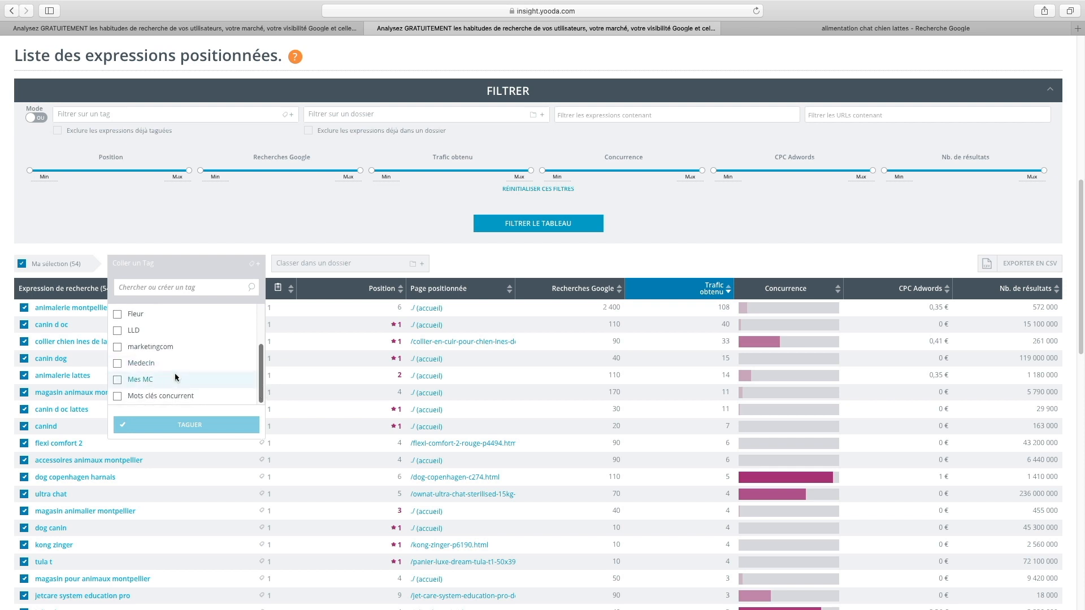
left_click(118, 381)
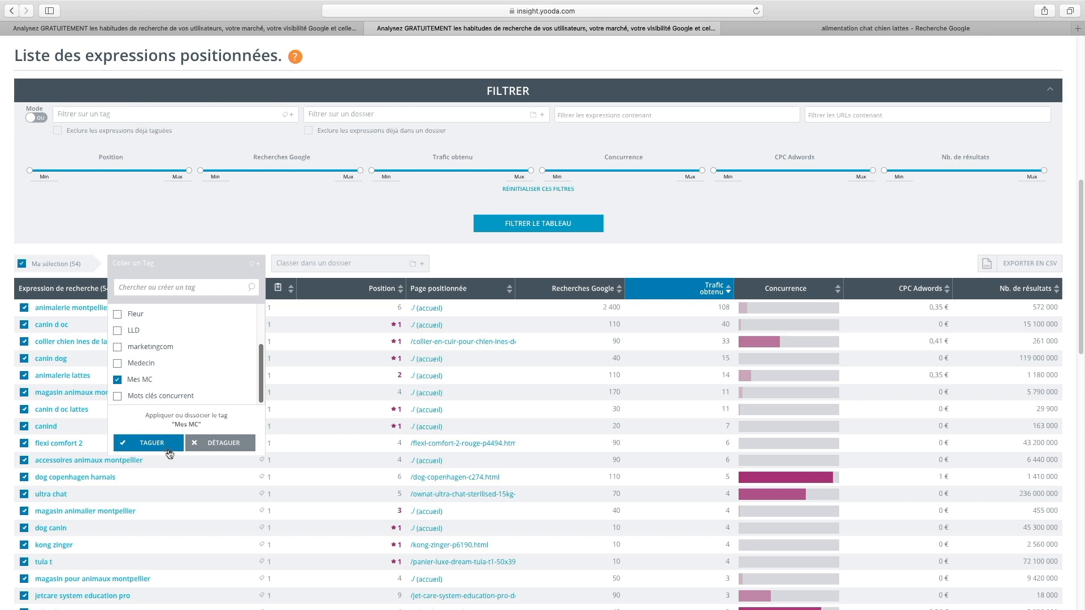
left_click(476, 265)
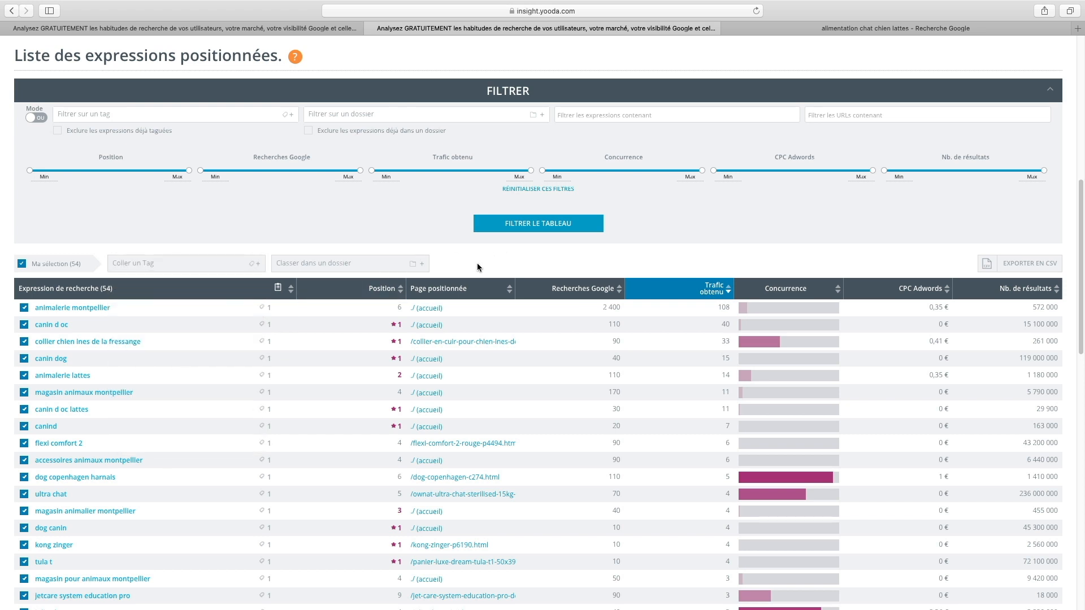
- Return to the croquetteland.com analysis and filter its positioned expressions to URLs containing "alimentation"
scroll(477, 268, "up", 7)
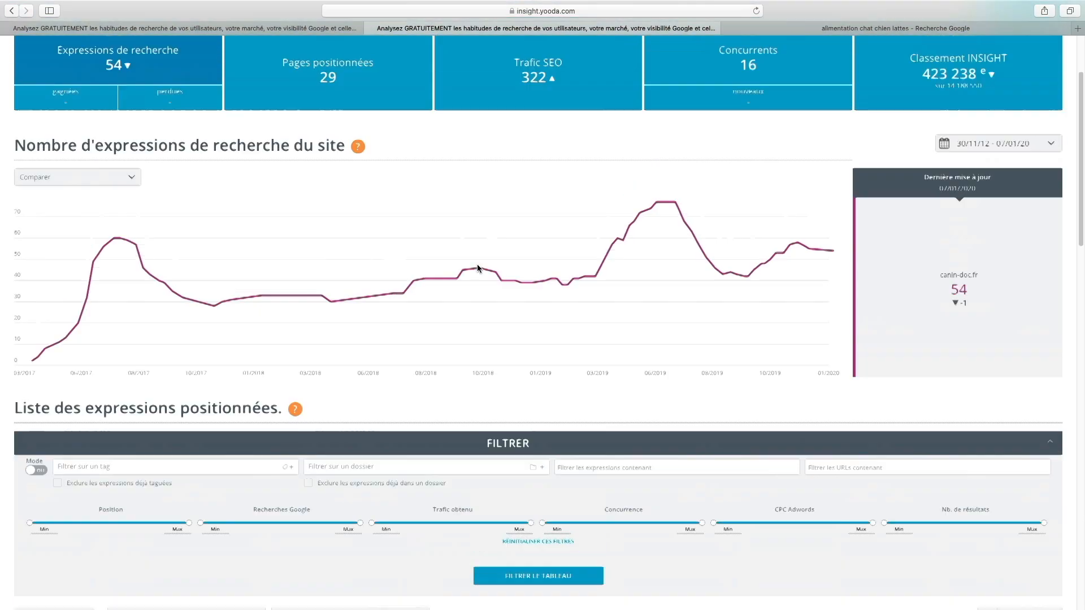
scroll(477, 268, "up", 2)
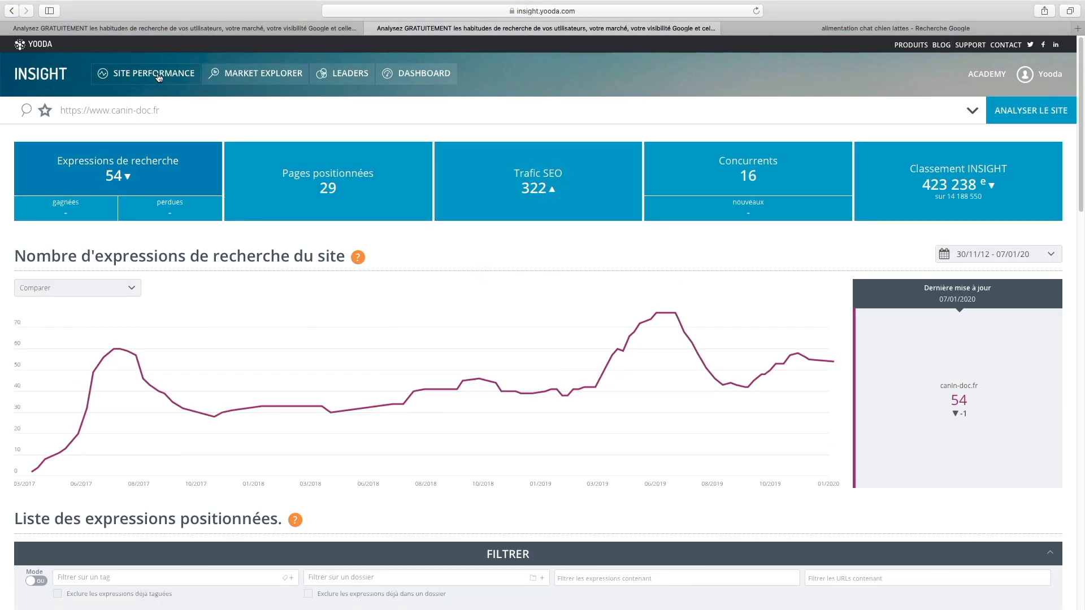
left_click(222, 30)
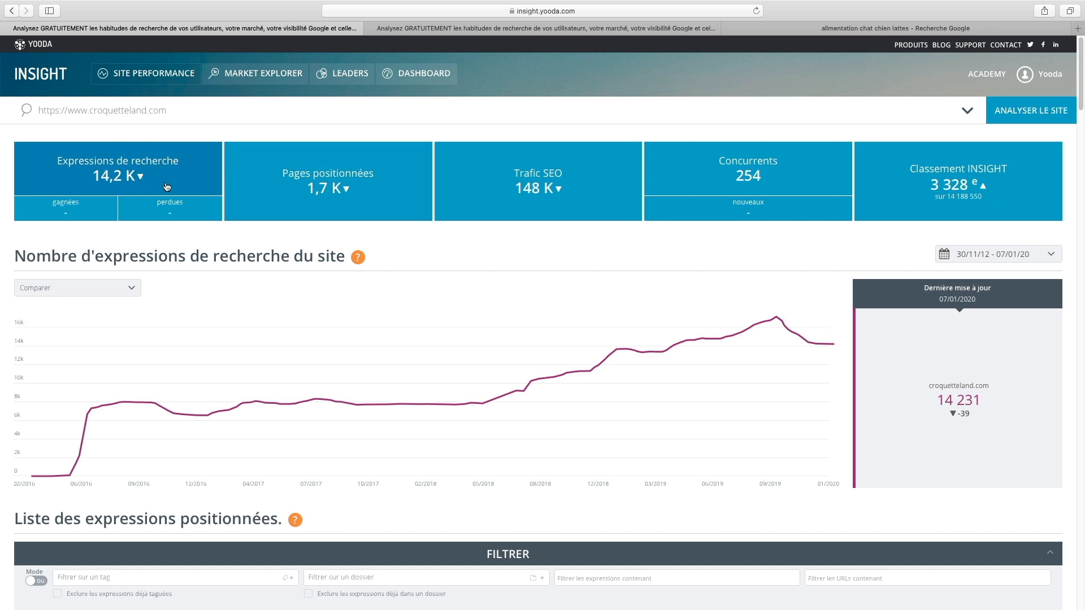
scroll(406, 259, "down", 5)
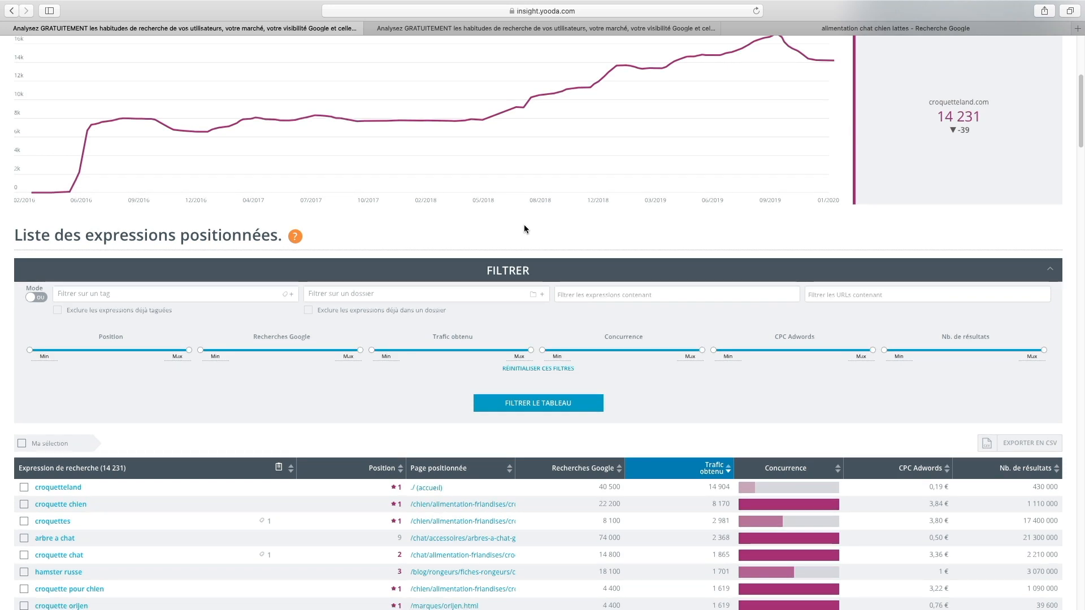
scroll(576, 336, "down", 1)
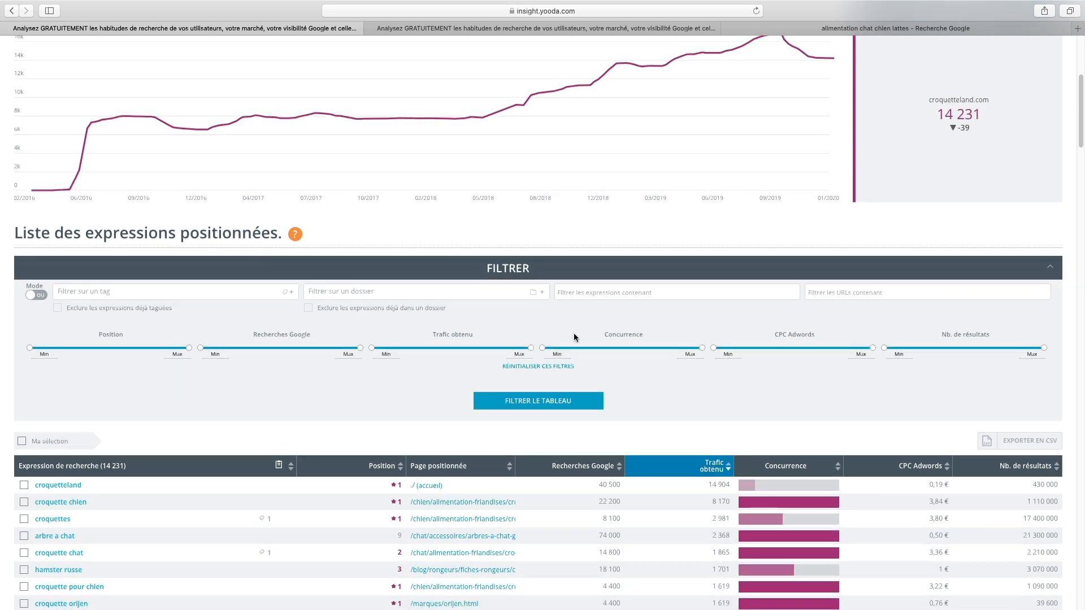
left_click(874, 292)
type("alimentatio")
left_click(541, 402)
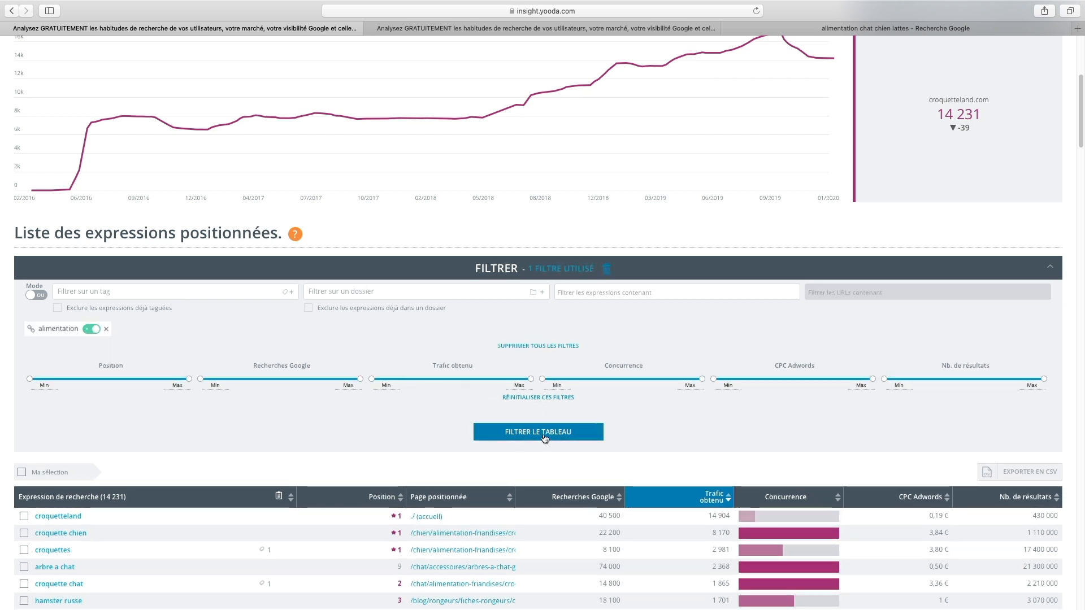
left_click(544, 432)
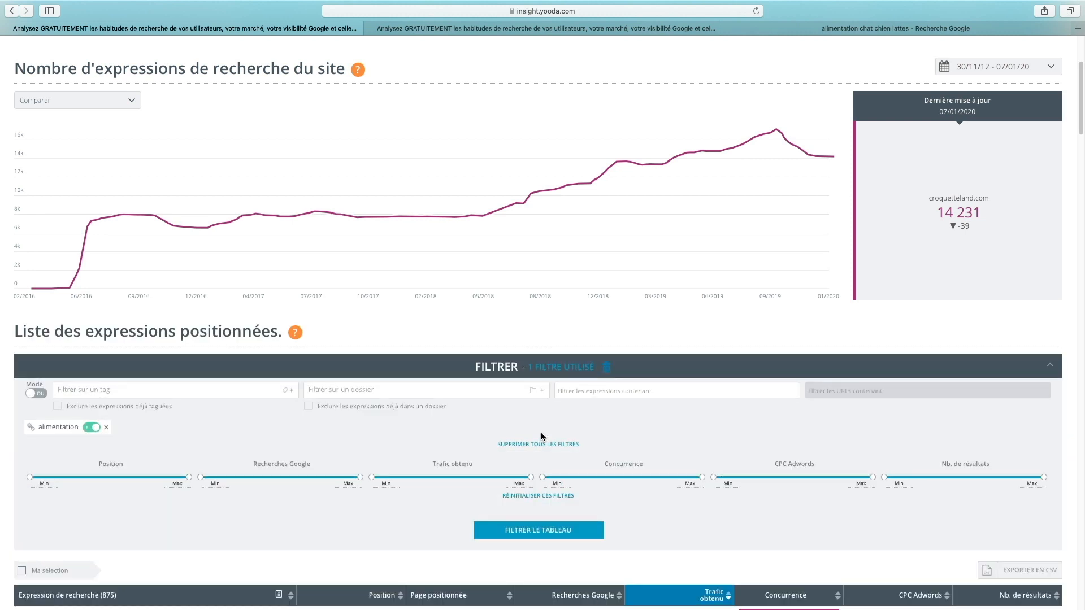
- Exclude expressions tagged Mes MC from the croquetteland.com list, combining it with the alimentation URL filter in ET mode, and review the filtered table
scroll(534, 429, "down", 1)
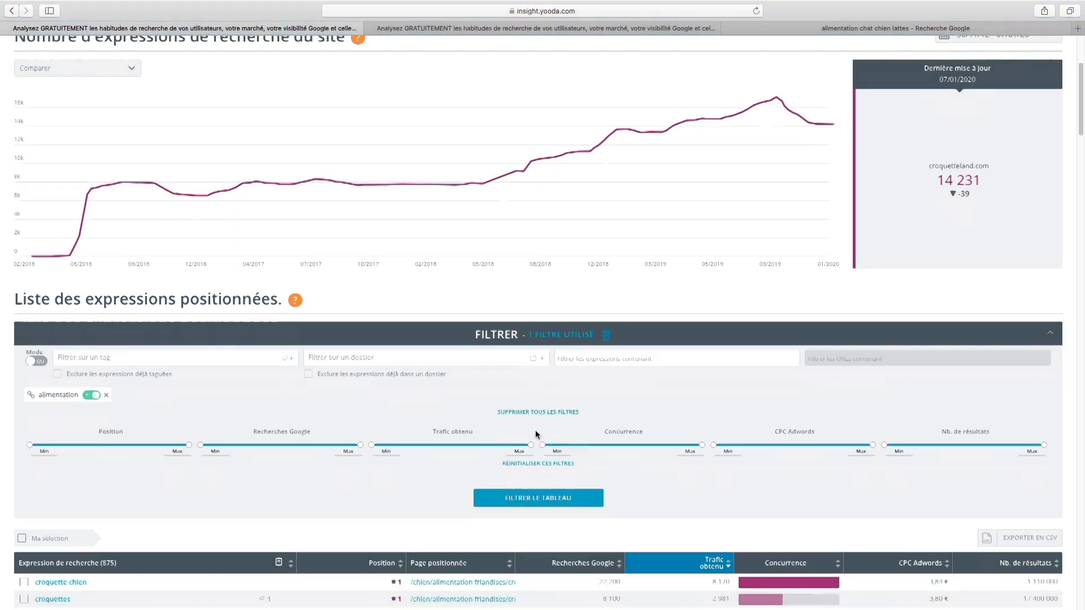
scroll(533, 428, "down", 5)
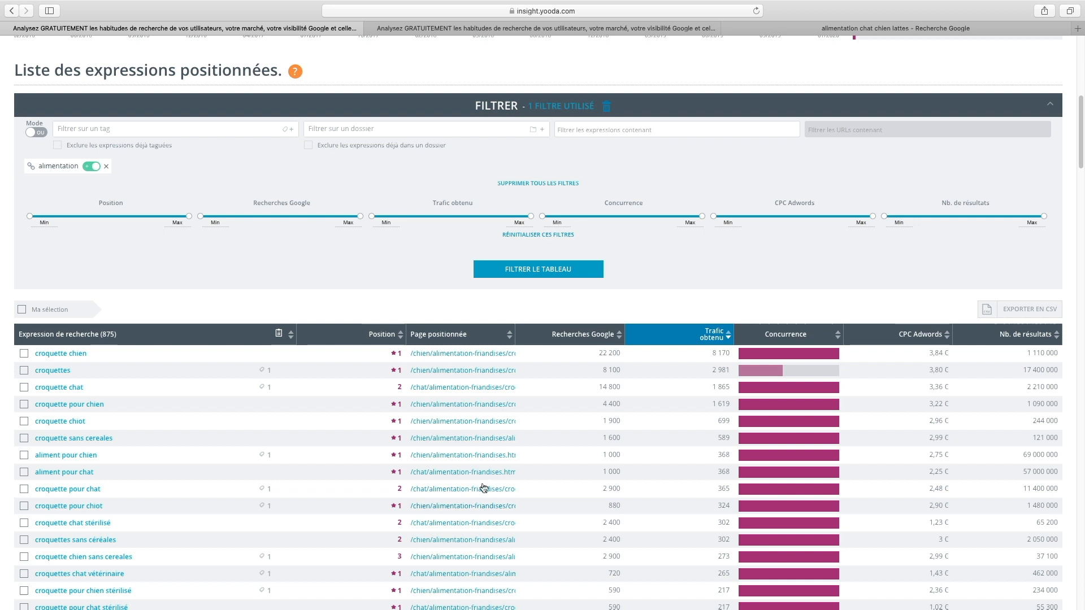
scroll(227, 438, "down", 1)
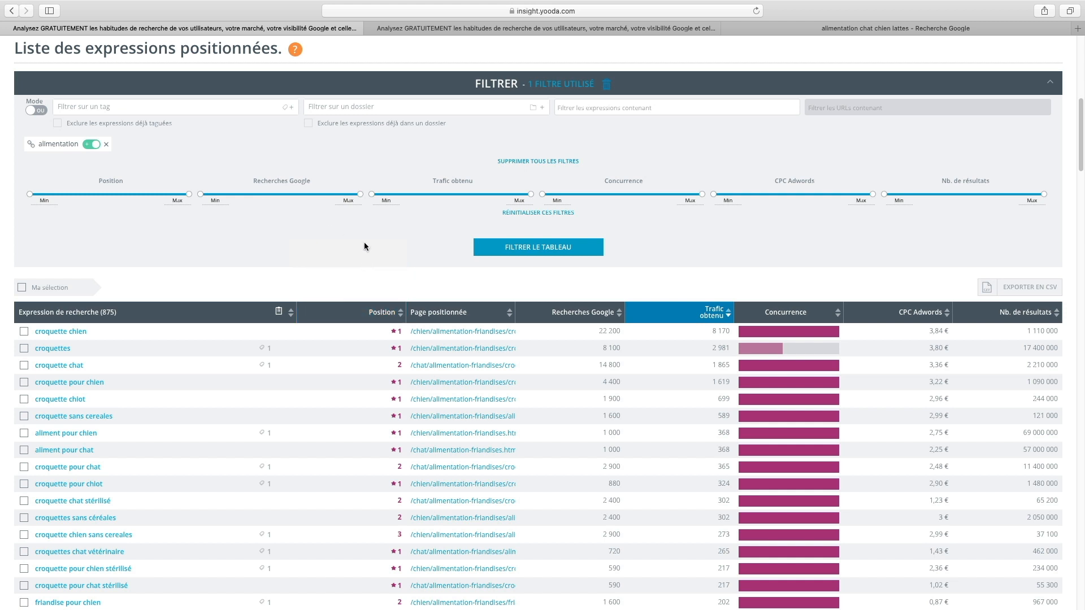
scroll(381, 255, "up", 1)
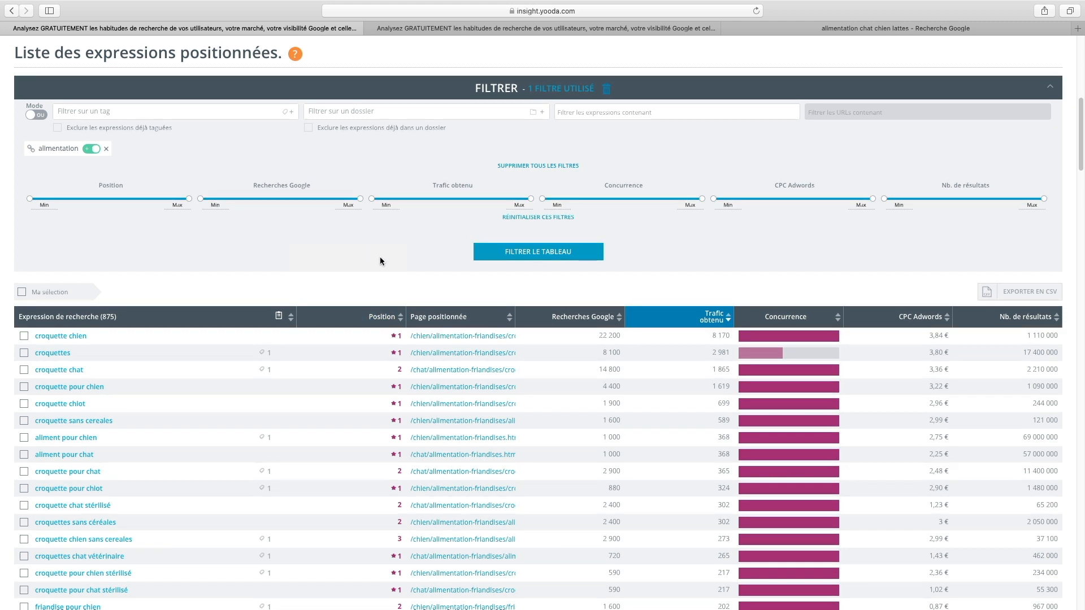
left_click(99, 116)
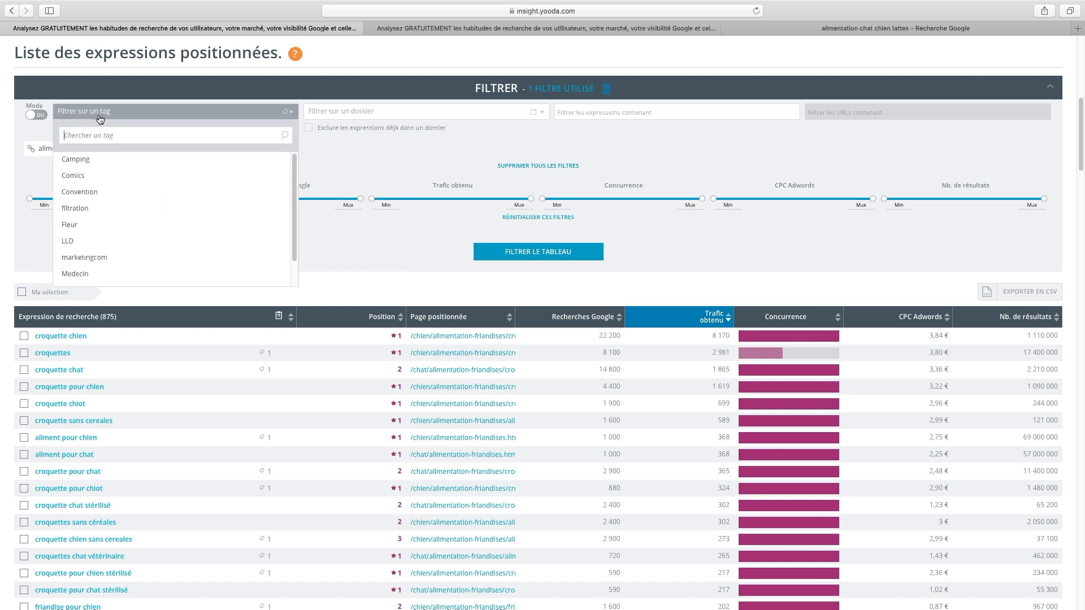
scroll(295, 237, "down", 2)
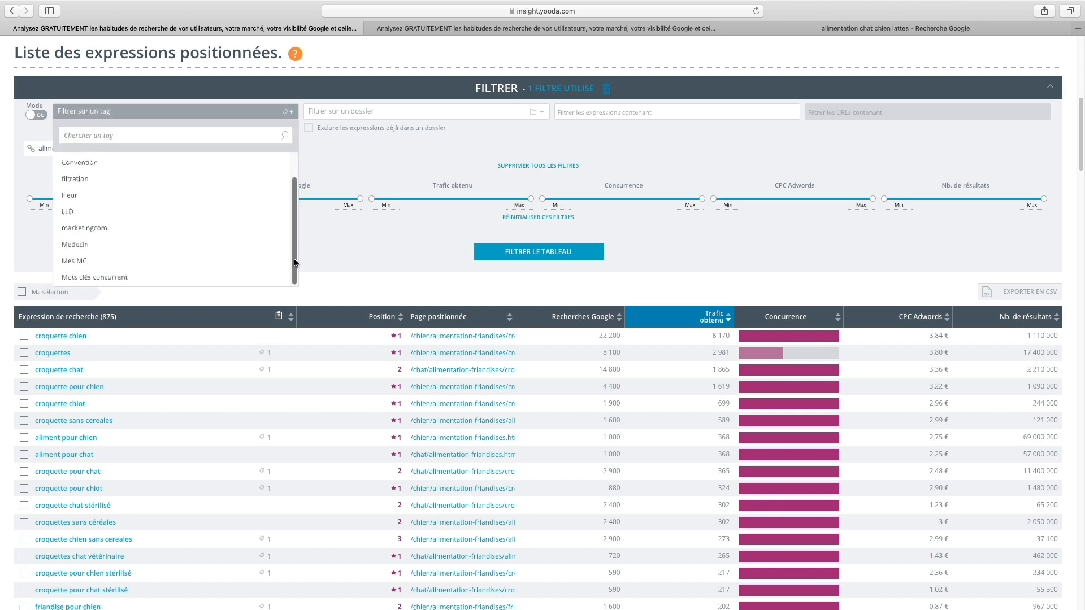
left_click(102, 262)
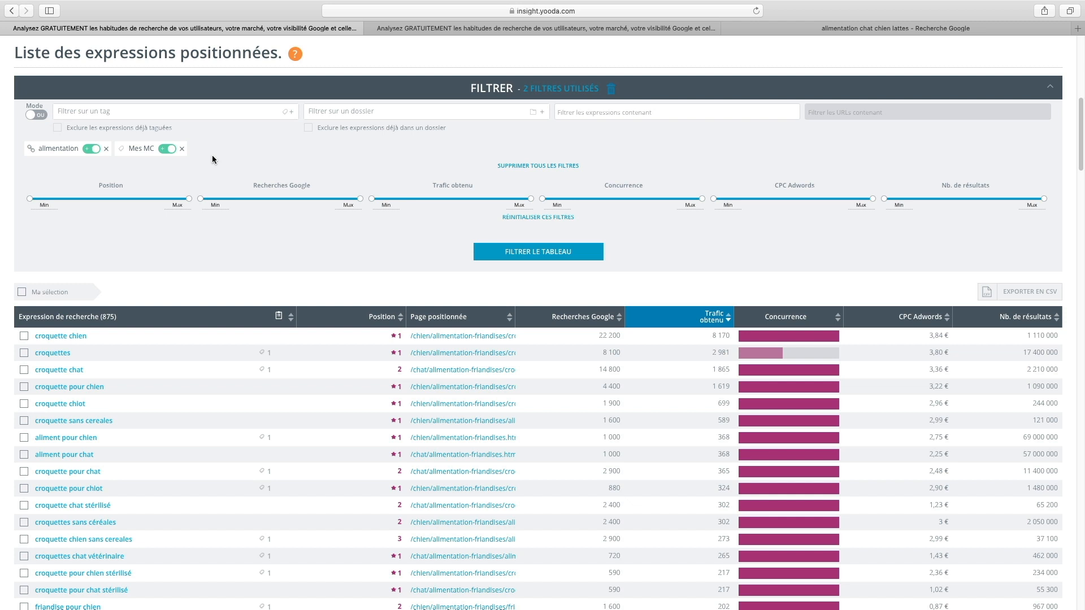
left_click(168, 149)
left_click(36, 117)
left_click(520, 255)
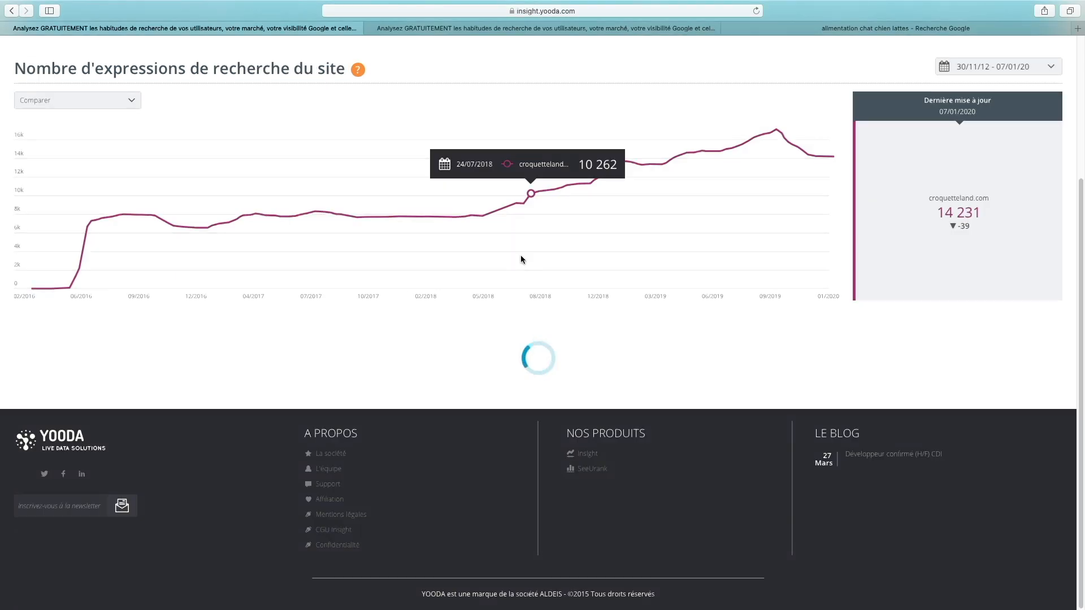
scroll(510, 342, "down", 3)
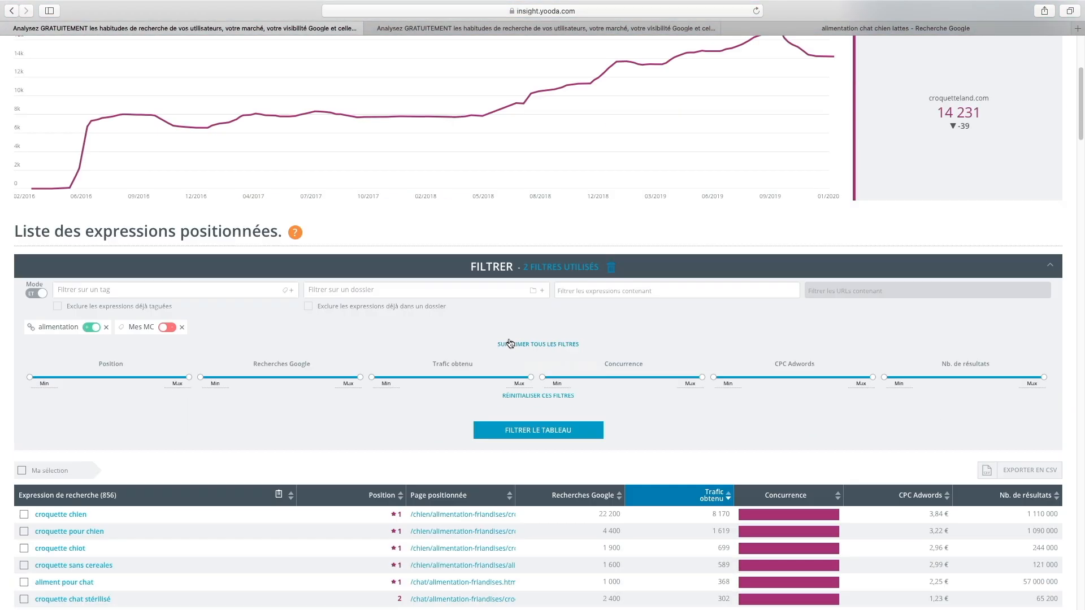
scroll(510, 343, "down", 7)
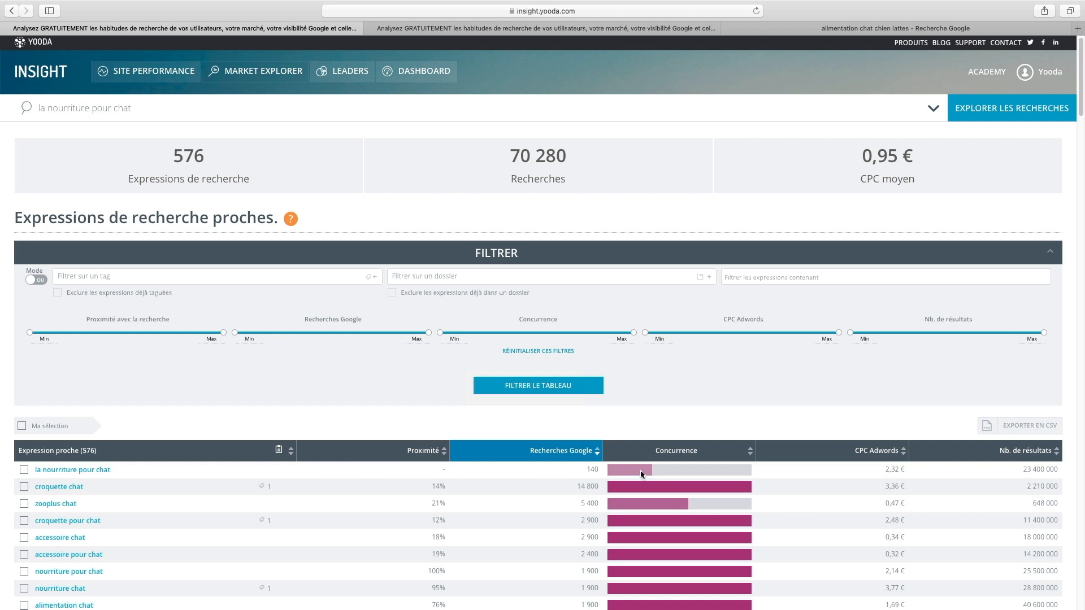
- For the expressions close to "la nourriture pour chat", set minimum Google searches to 525, maximum competition to 31 and maximum AdWords CPC to 2.35
mouse_move(658, 476)
left_click_drag(235, 331, 241, 334)
left_click_drag(303, 335, 305, 335)
left_click_drag(633, 332, 580, 335)
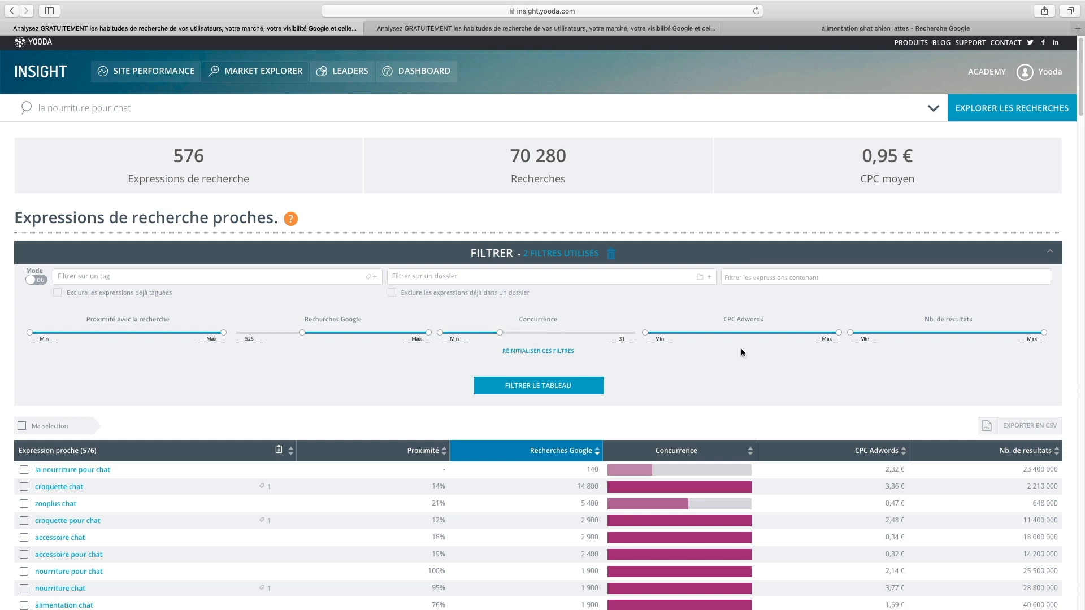
left_click_drag(836, 335, 671, 335)
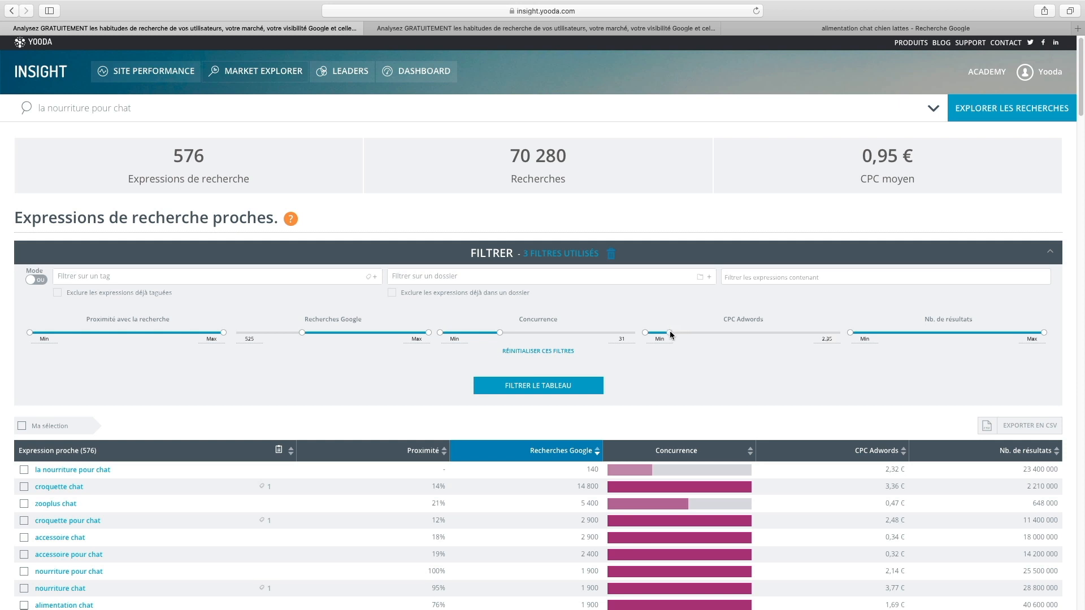